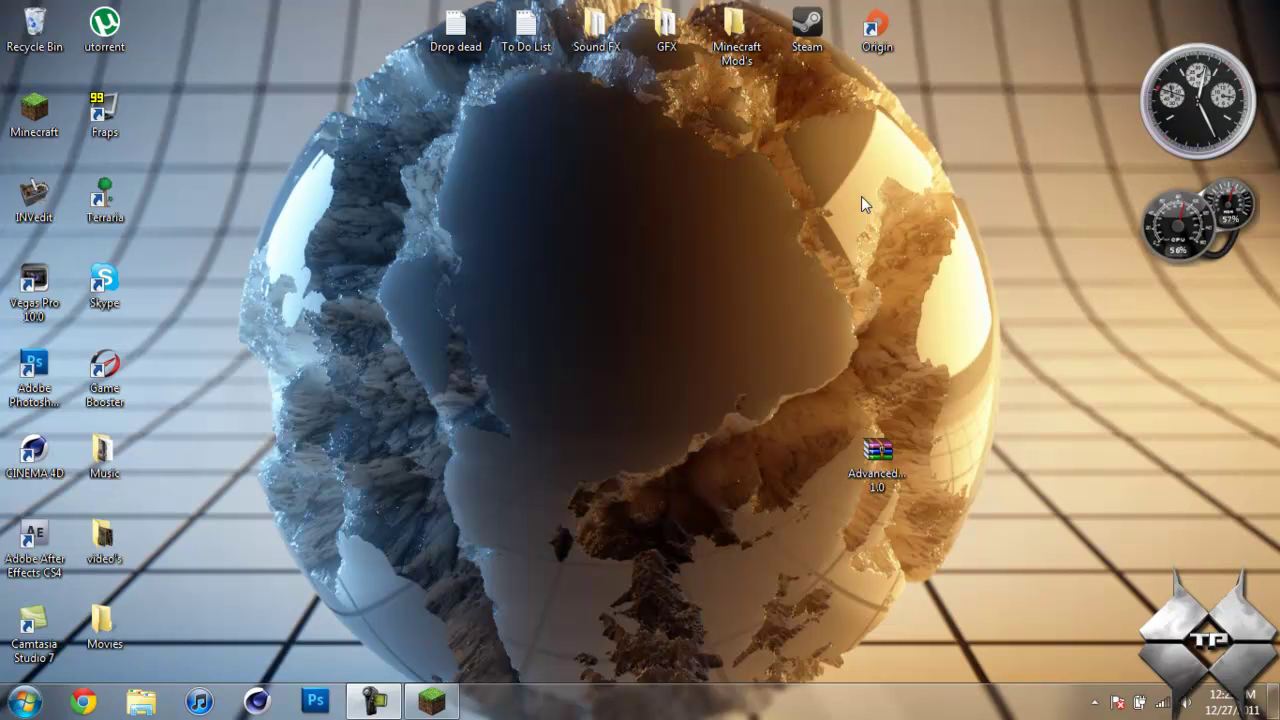
- Switch to Minecraft and load the single-player world "Beautiful wonderland"
{"action": "double_click", "coordinate": [894, 459]}
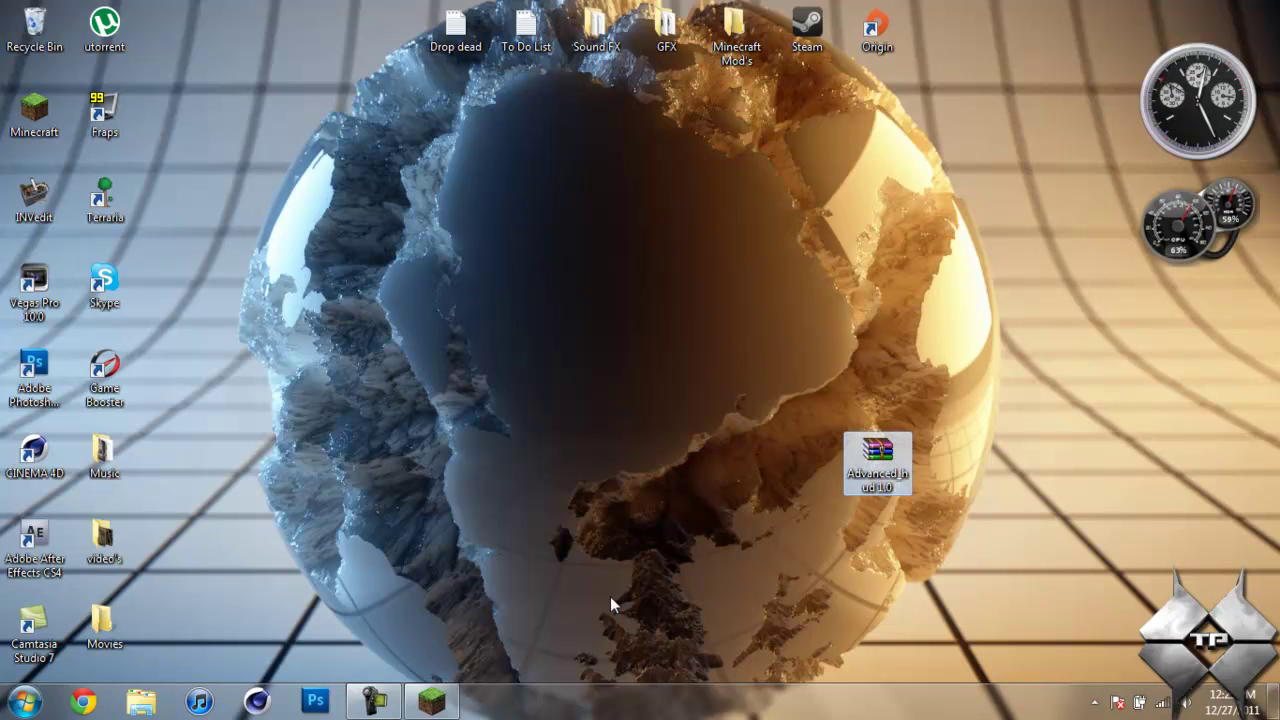
{"action": "left_click", "coordinate": [431, 702]}
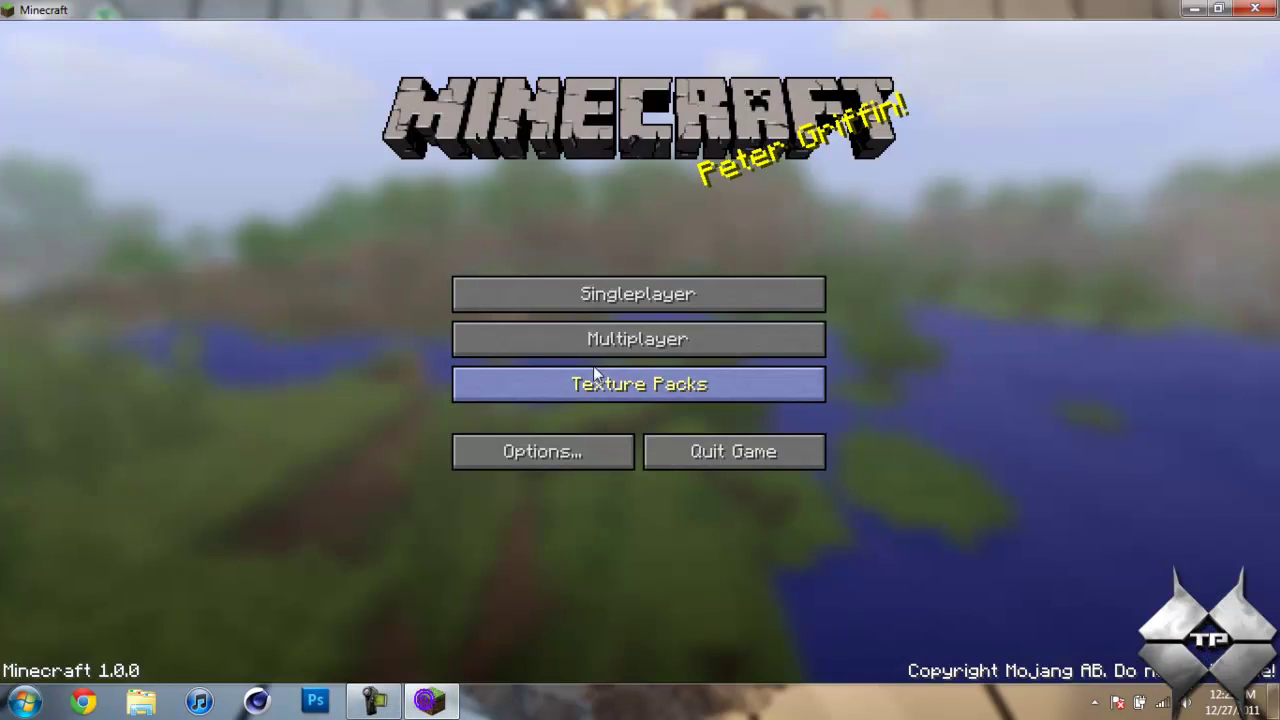
{"action": "left_click", "coordinate": [594, 306]}
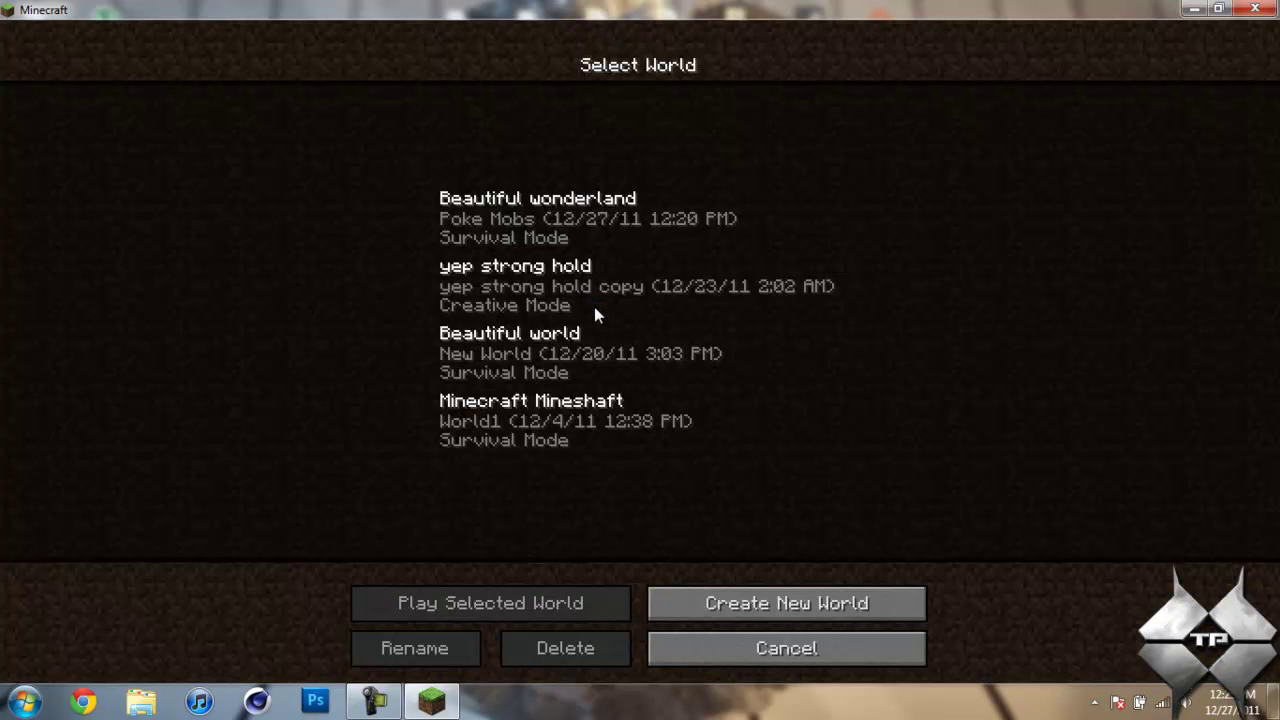
{"action": "left_click", "coordinate": [608, 231]}
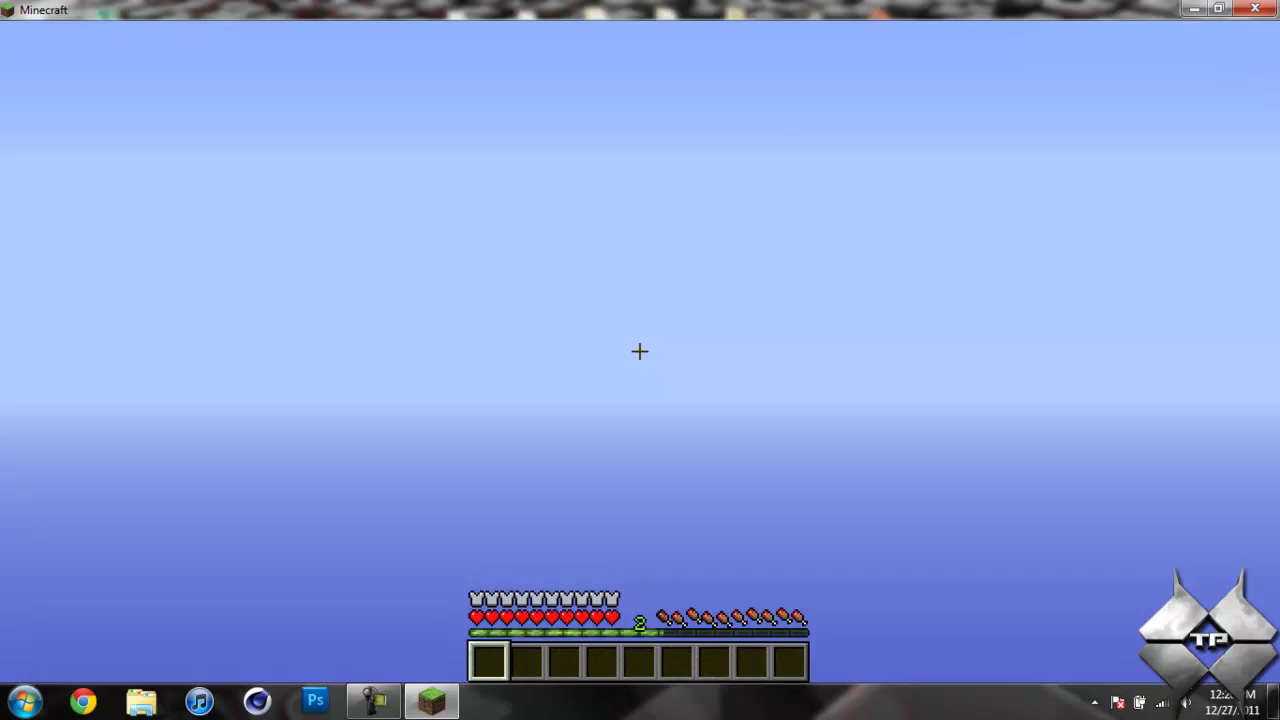
{"action": "mouse_move", "coordinate": [640, 351]}
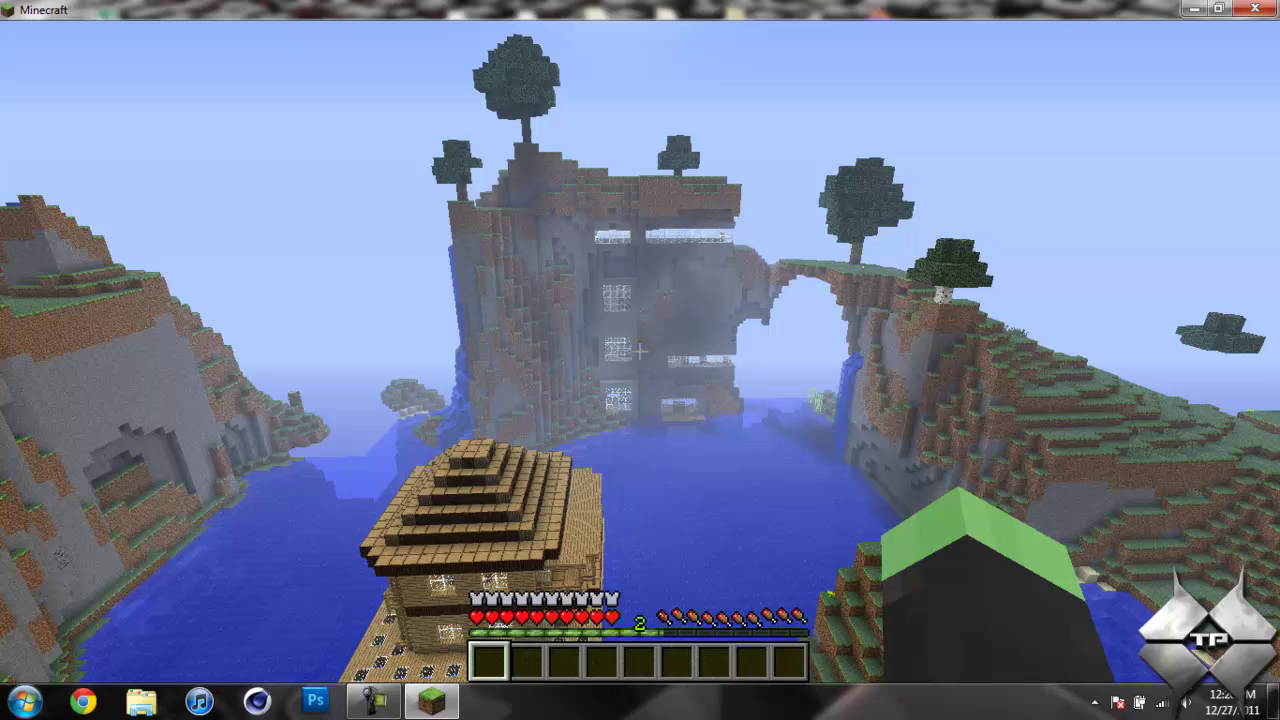
- Check the player's inventory and close it, and bring up the Advanced Hud settings menu
{"action": "key", "text": "e"}
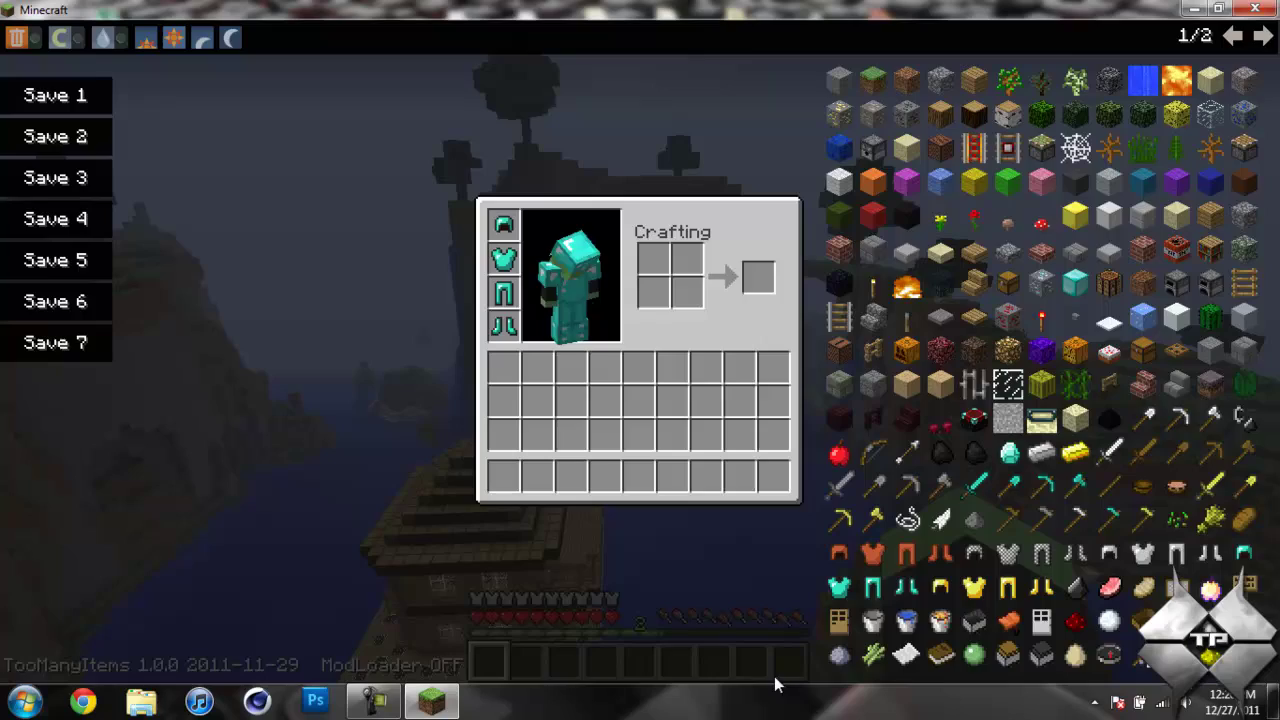
{"action": "key", "text": "e"}
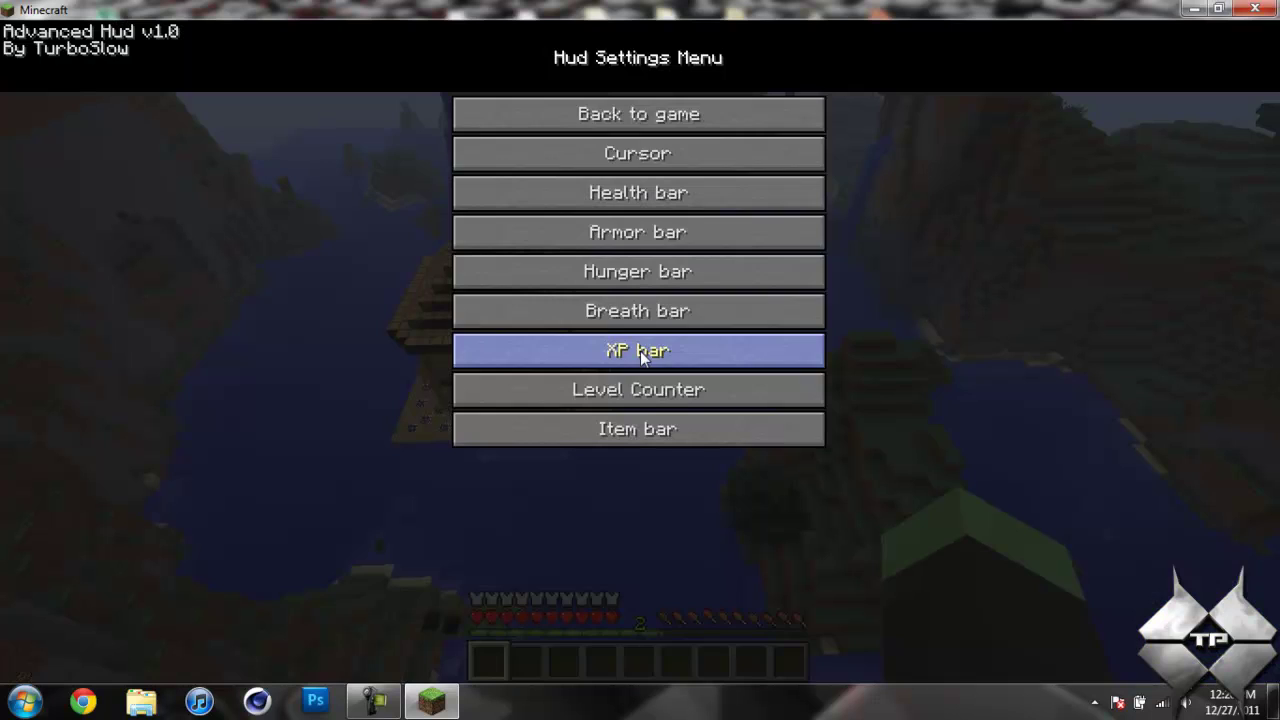
{"action": "key", "text": "h"}
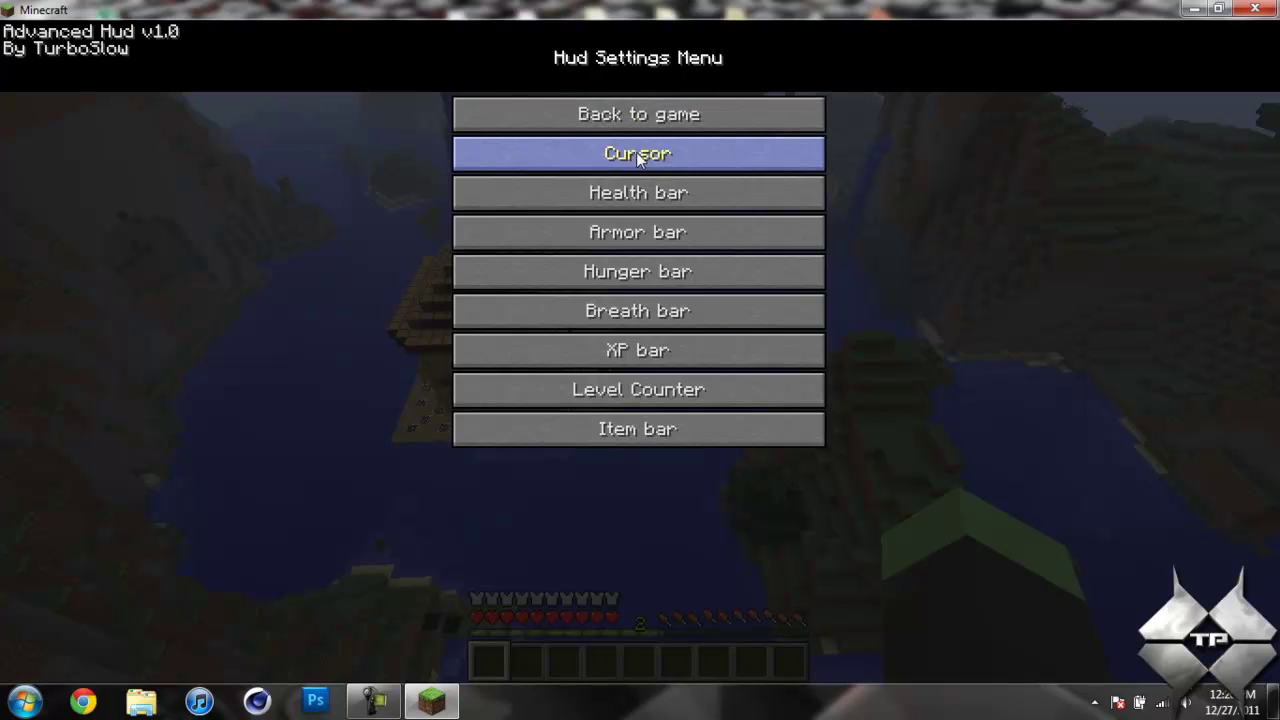
- Disable the cursor in the HUD settings and enable it again
{"action": "left_click", "coordinate": [592, 160]}
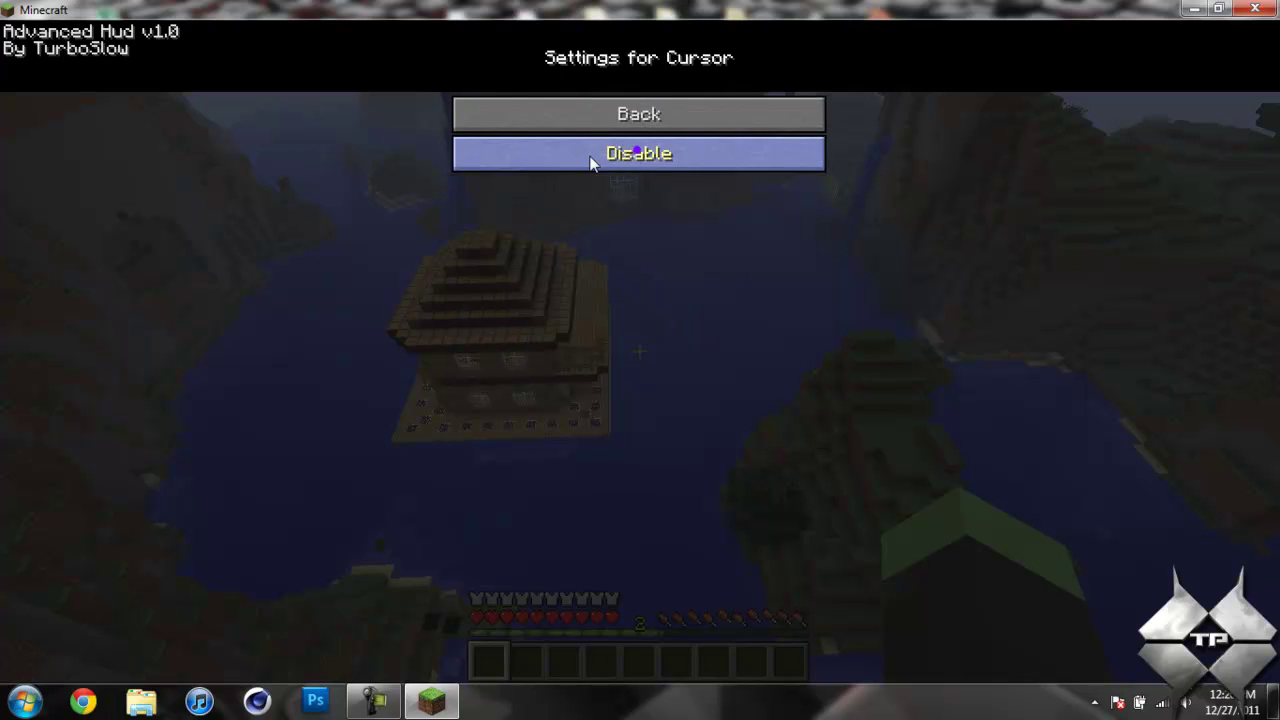
{"action": "left_click", "coordinate": [651, 162]}
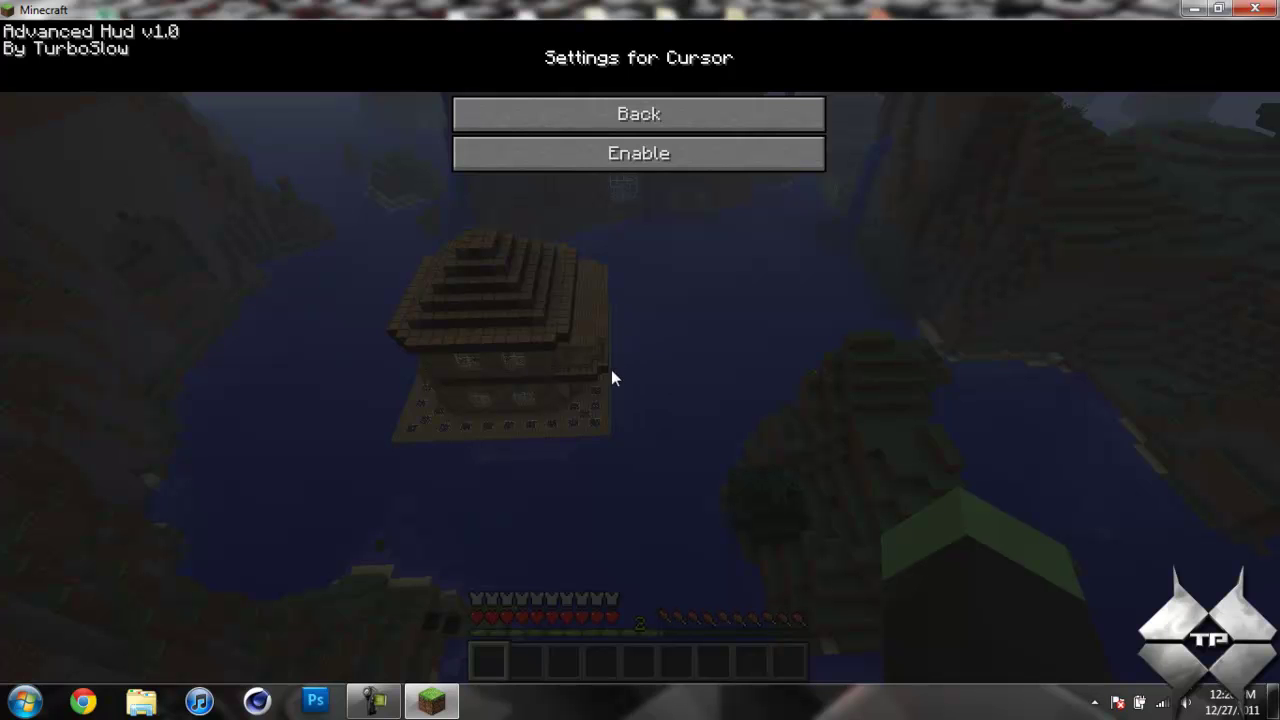
{"action": "left_click", "coordinate": [614, 152]}
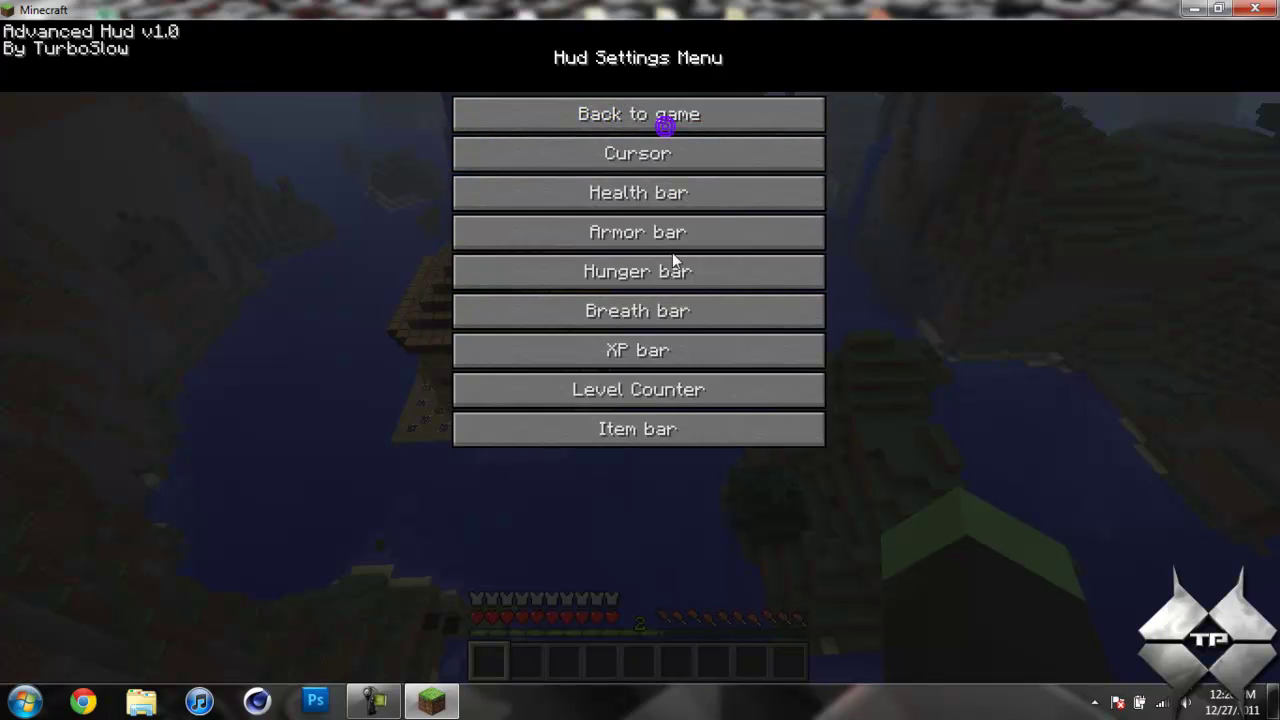
- Turn the health bar off and on again, and reposition it beside the right end of the item bar
{"action": "left_click", "coordinate": [667, 198]}
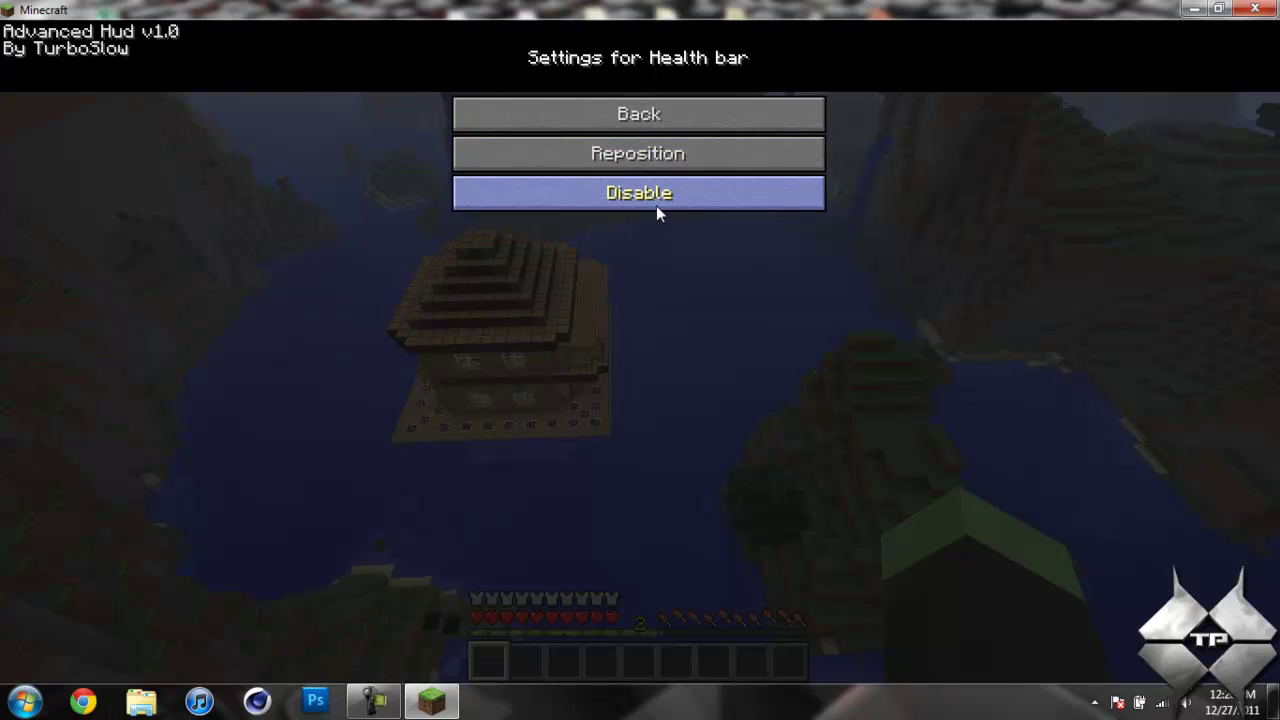
{"action": "left_click", "coordinate": [657, 205]}
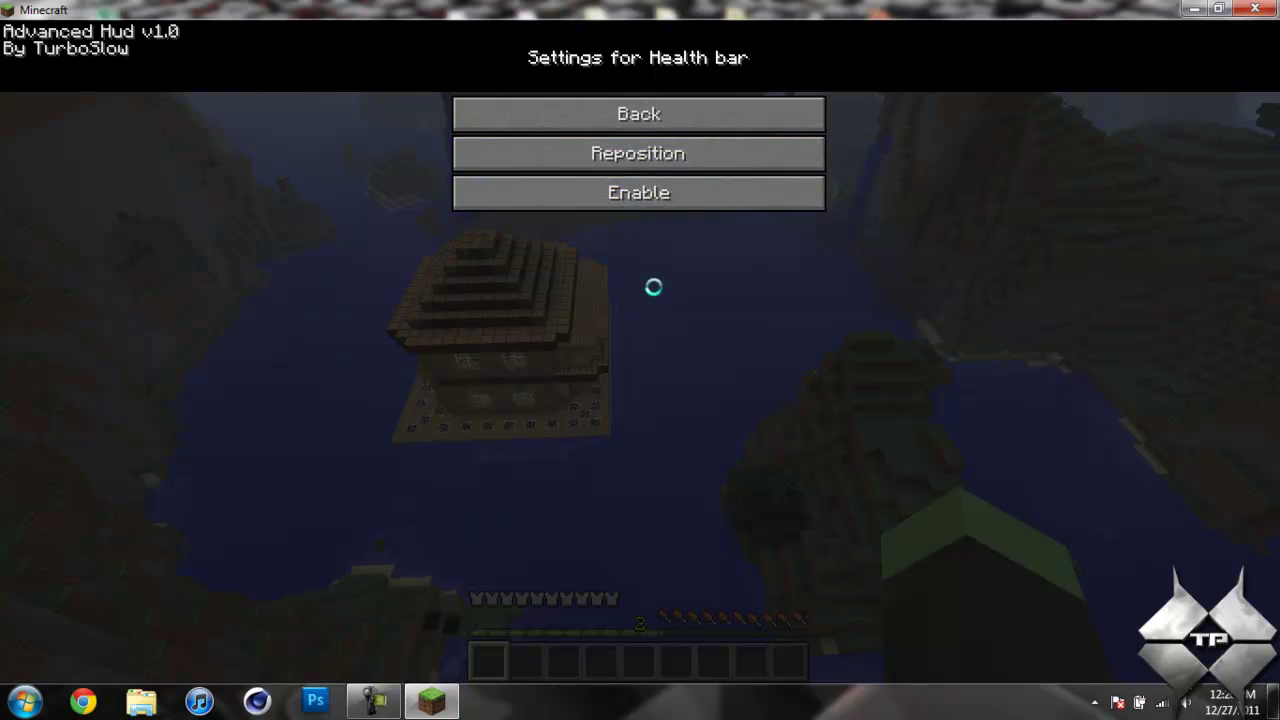
{"action": "left_click", "coordinate": [640, 194]}
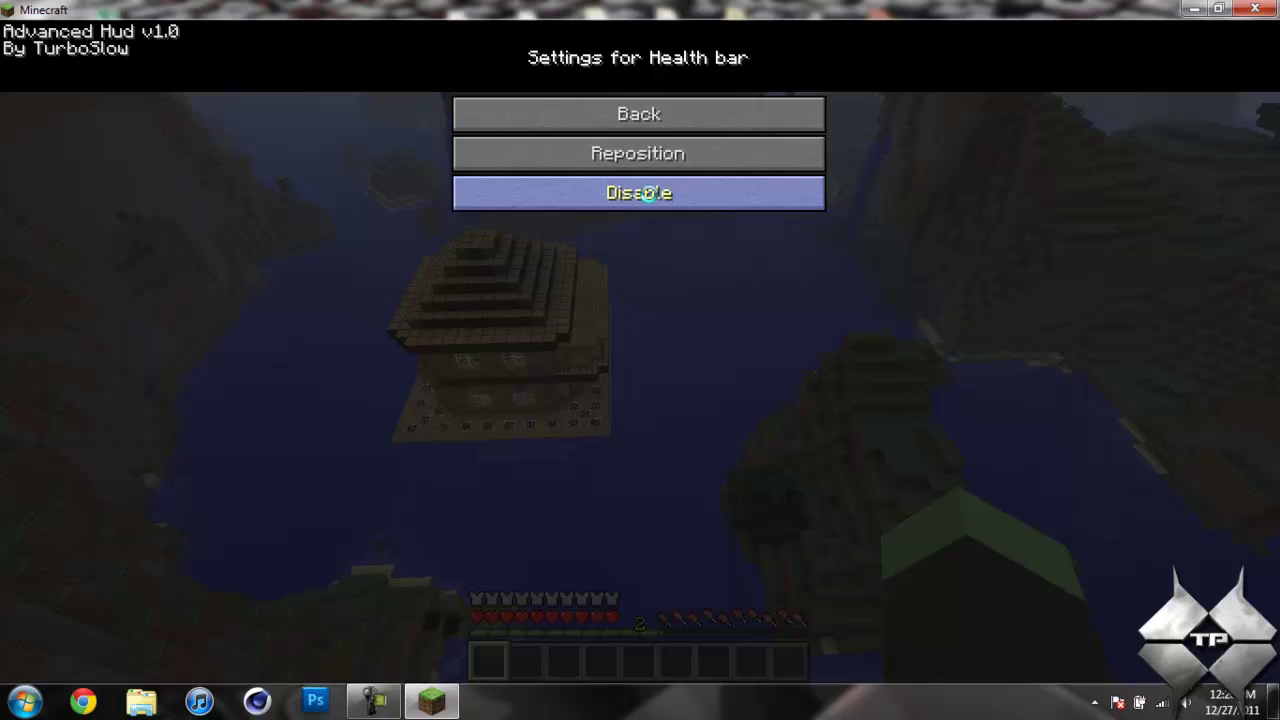
{"action": "left_click", "coordinate": [668, 155]}
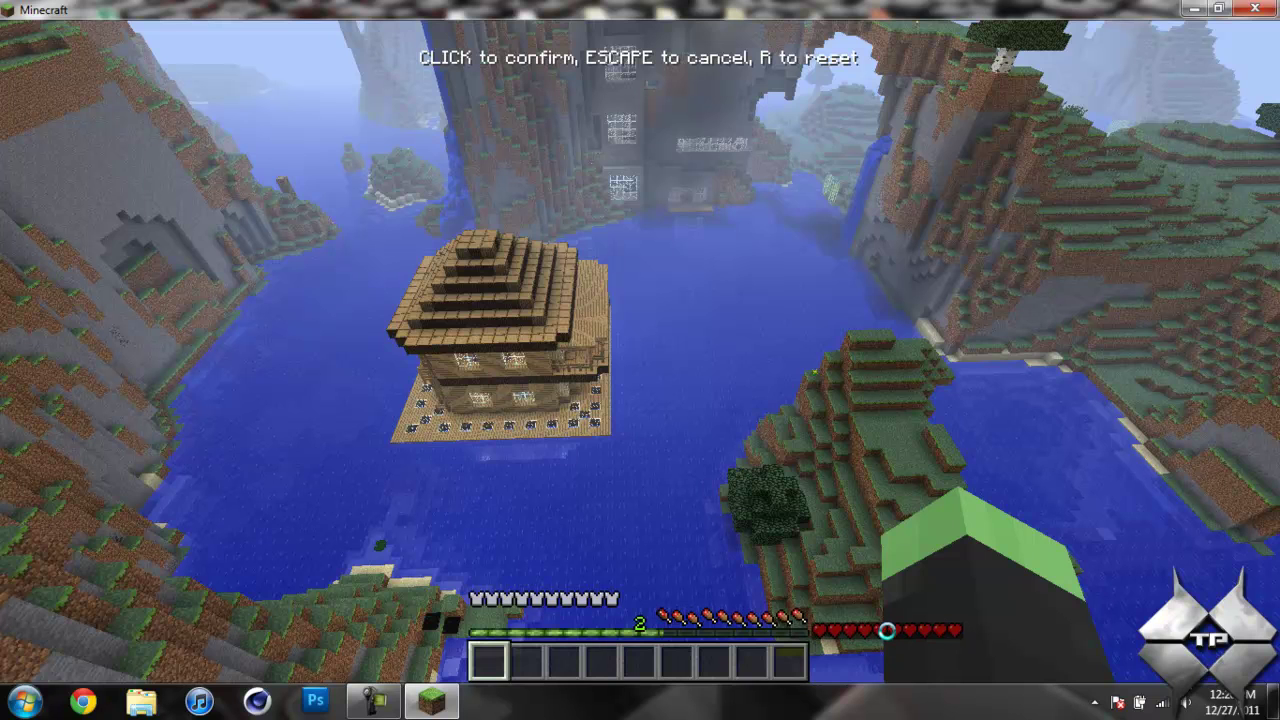
{"action": "left_click", "coordinate": [887, 630]}
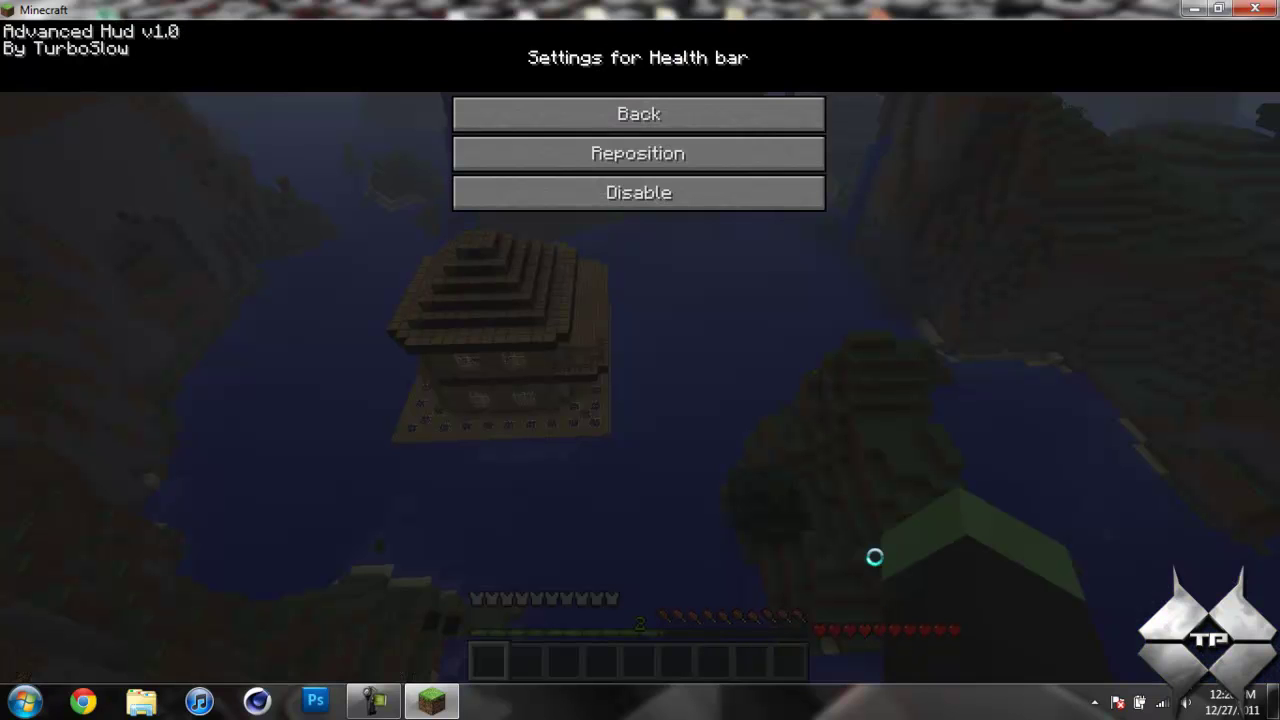
{"action": "left_click", "coordinate": [644, 116]}
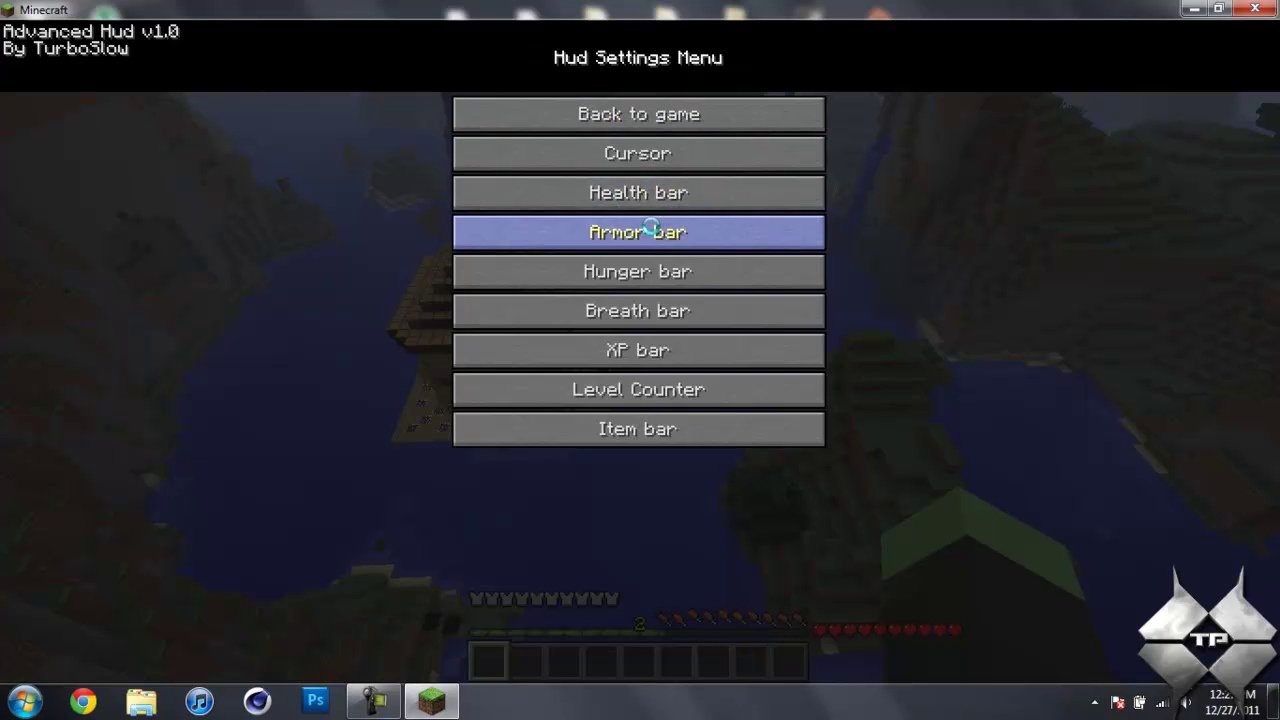
- Reposition the armor bar directly beneath the health bar, beside the item bar
{"action": "left_click", "coordinate": [648, 228]}
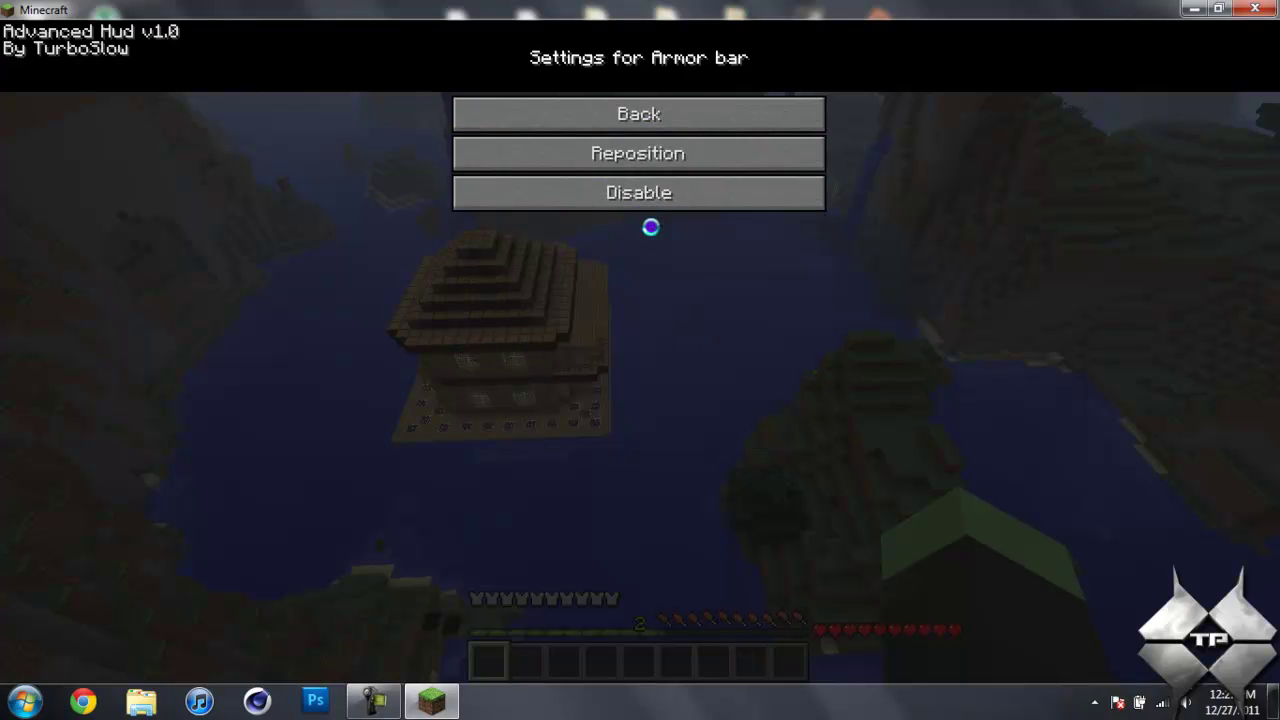
{"action": "left_click", "coordinate": [652, 150]}
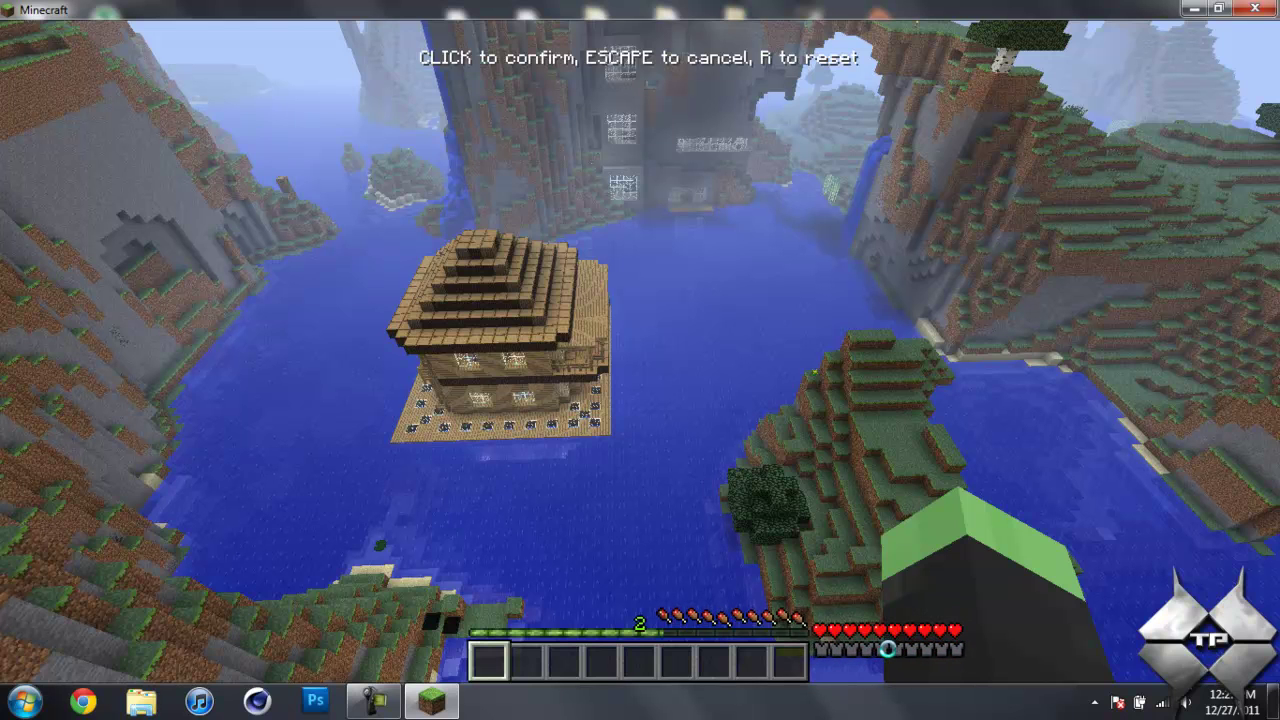
{"action": "left_click", "coordinate": [886, 648]}
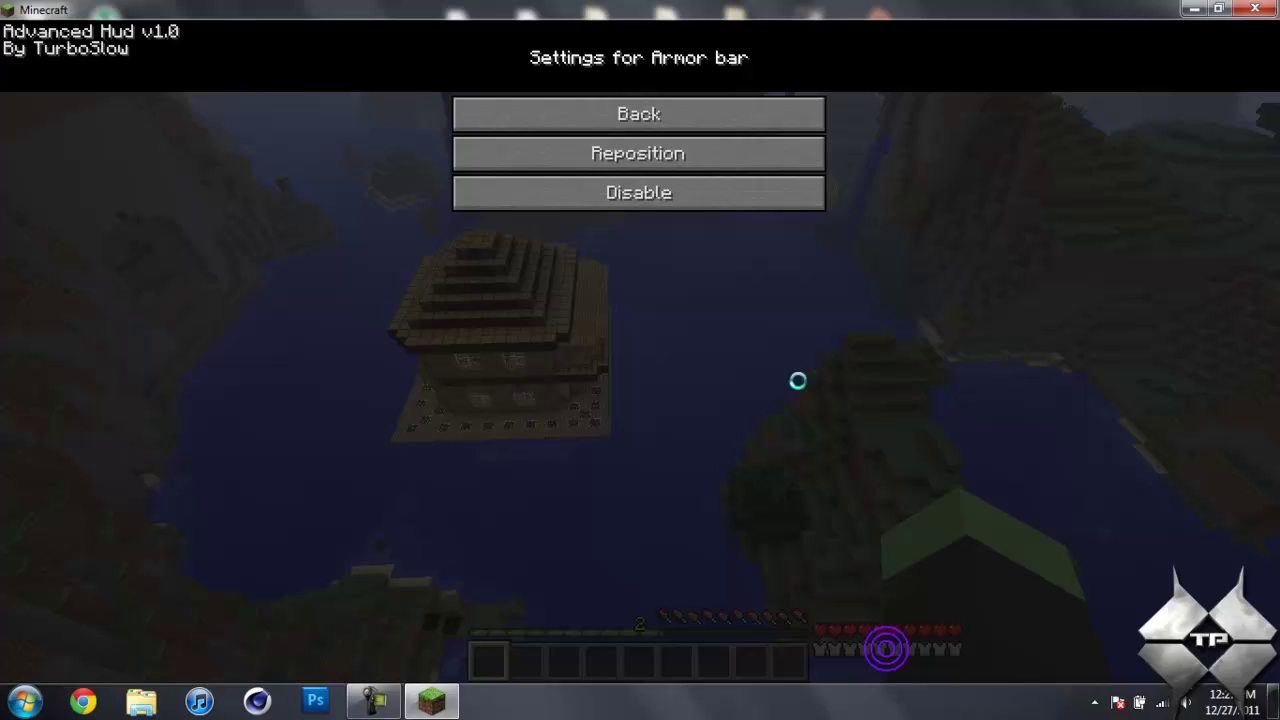
{"action": "left_click", "coordinate": [659, 119]}
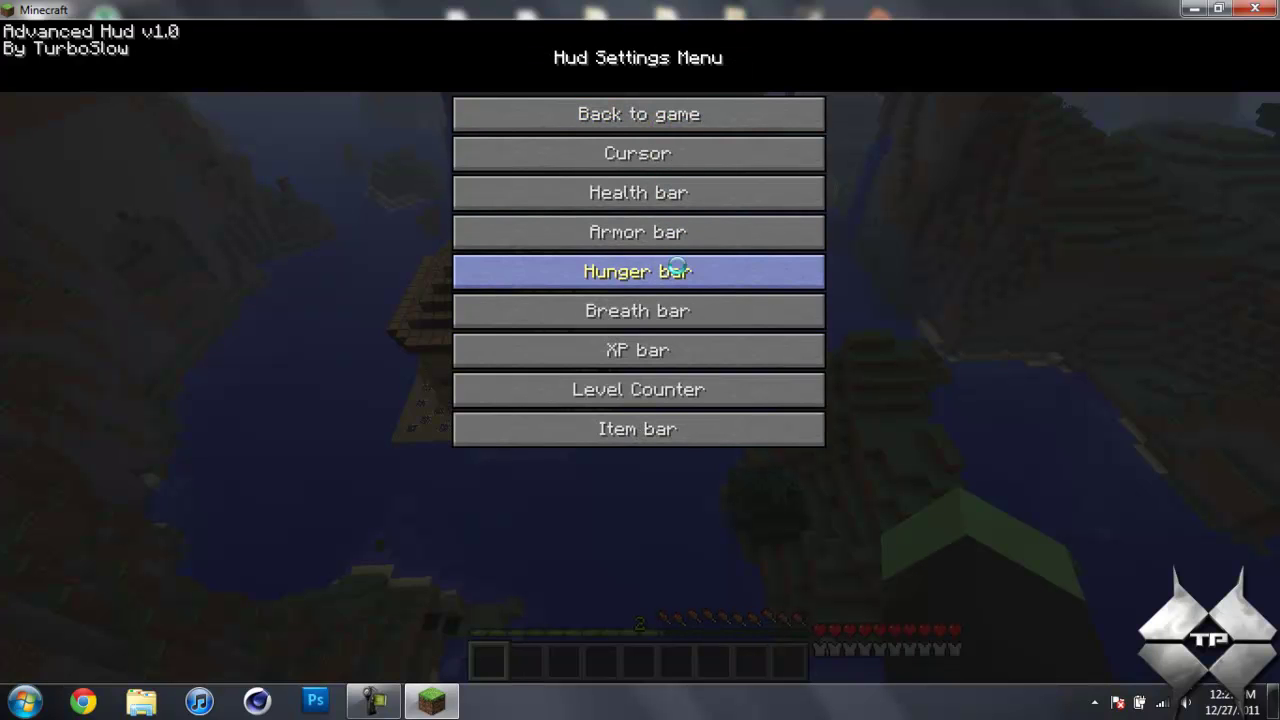
- Reposition the hunger bar directly beneath the armor bar
{"action": "left_click", "coordinate": [677, 266]}
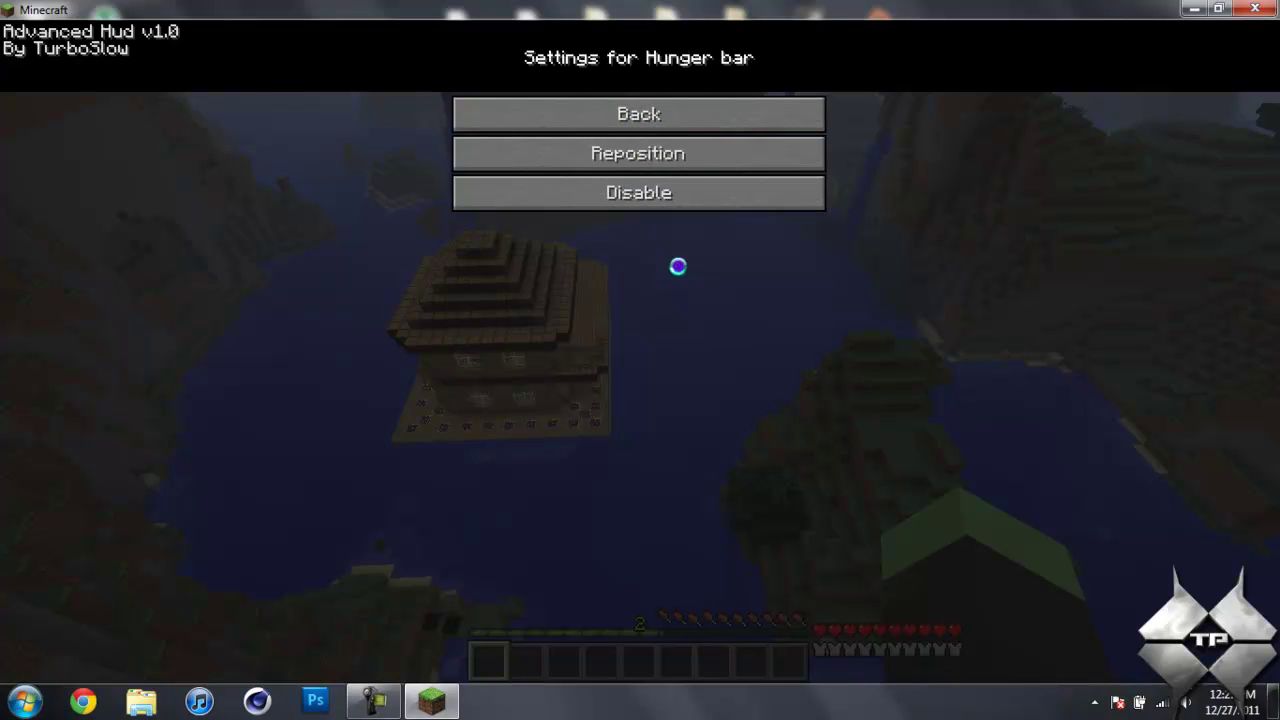
{"action": "left_click", "coordinate": [670, 158]}
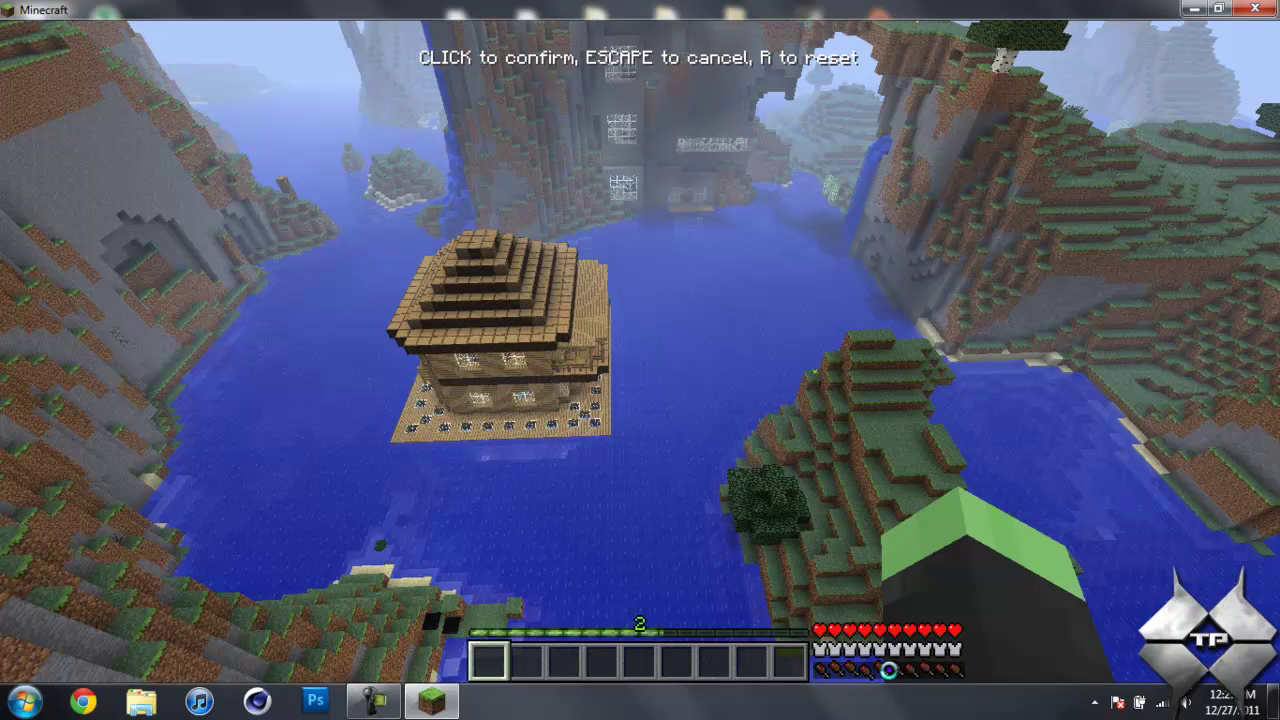
{"action": "left_click", "coordinate": [888, 670]}
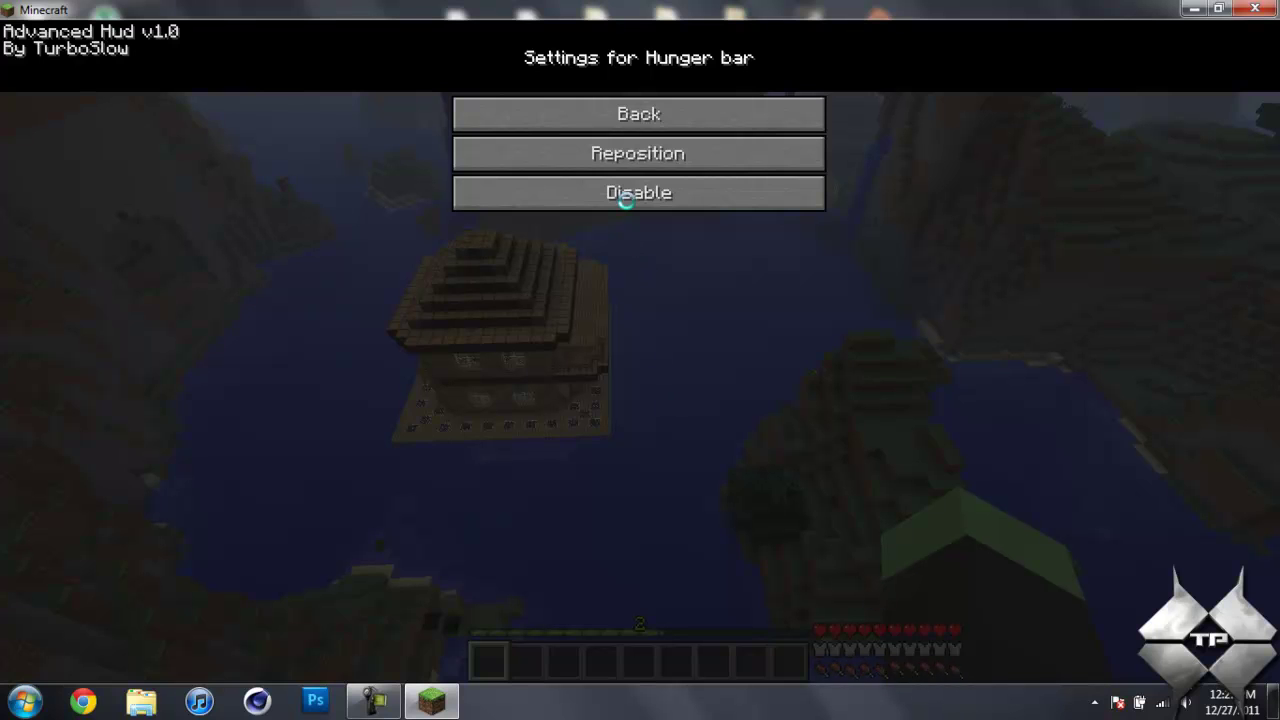
{"action": "left_click", "coordinate": [650, 116]}
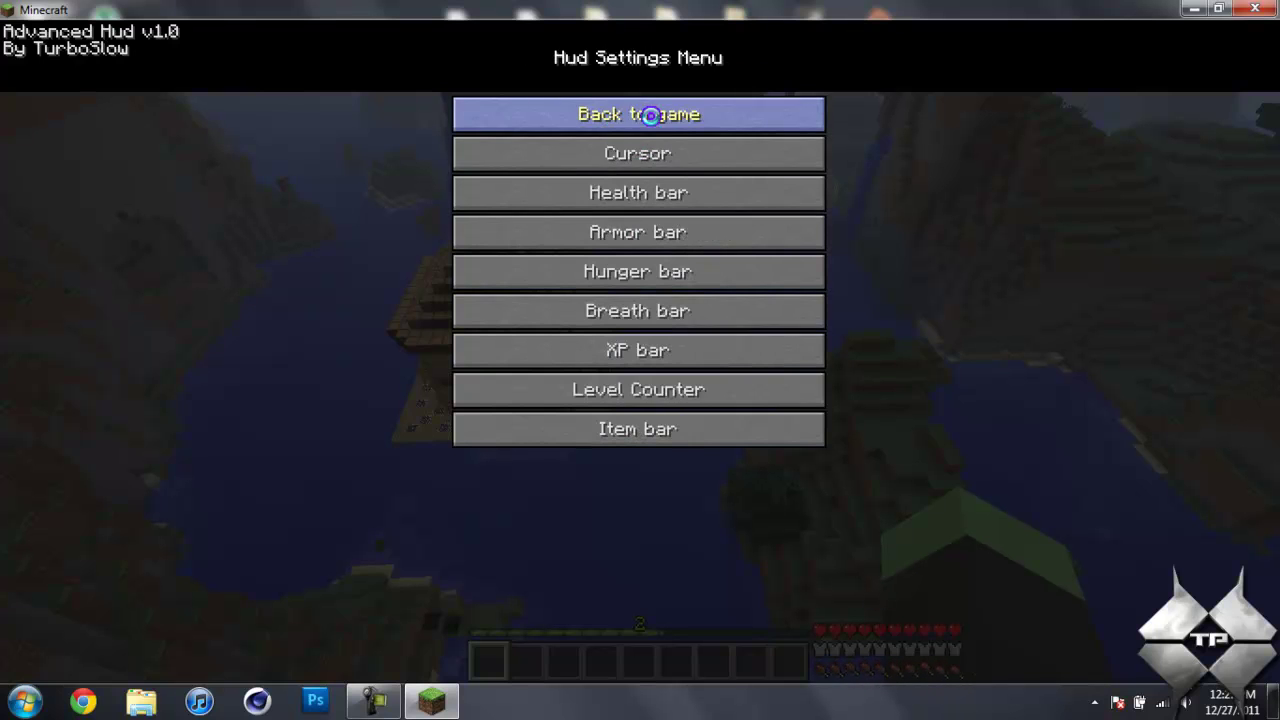
- Reposition the breath bar directly above the health bar
{"action": "left_click", "coordinate": [680, 312]}
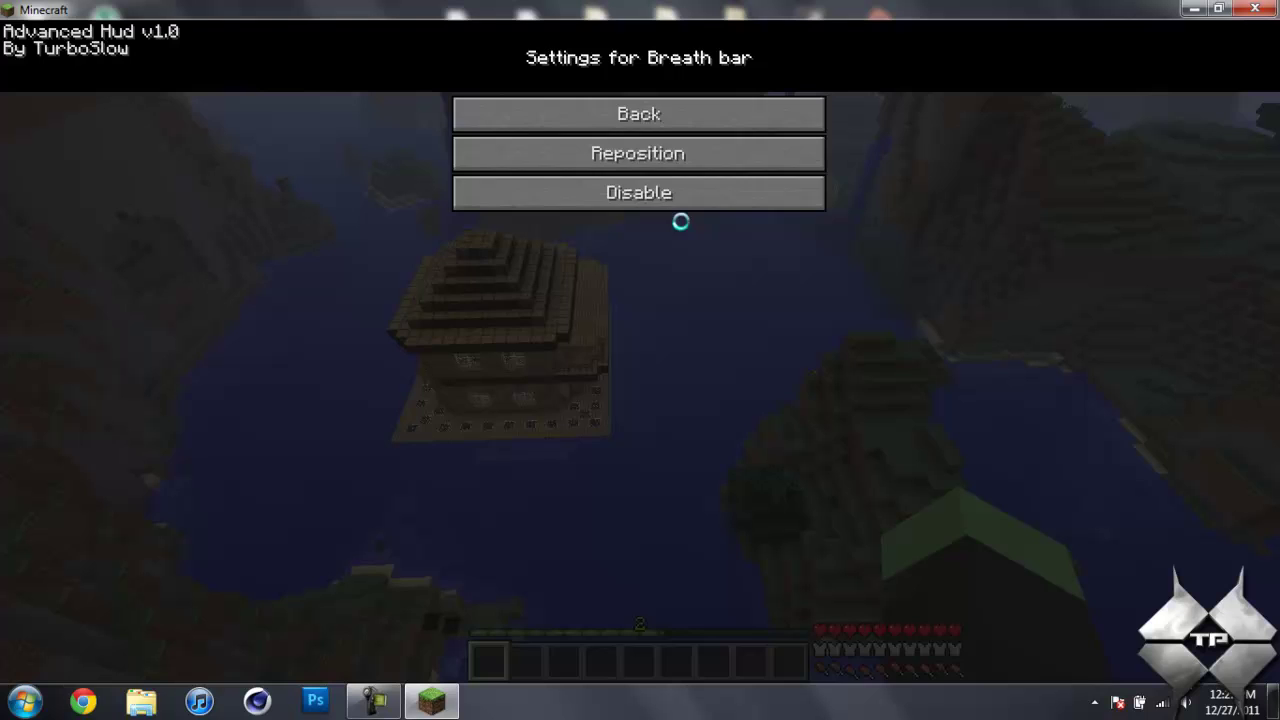
{"action": "left_click", "coordinate": [669, 153]}
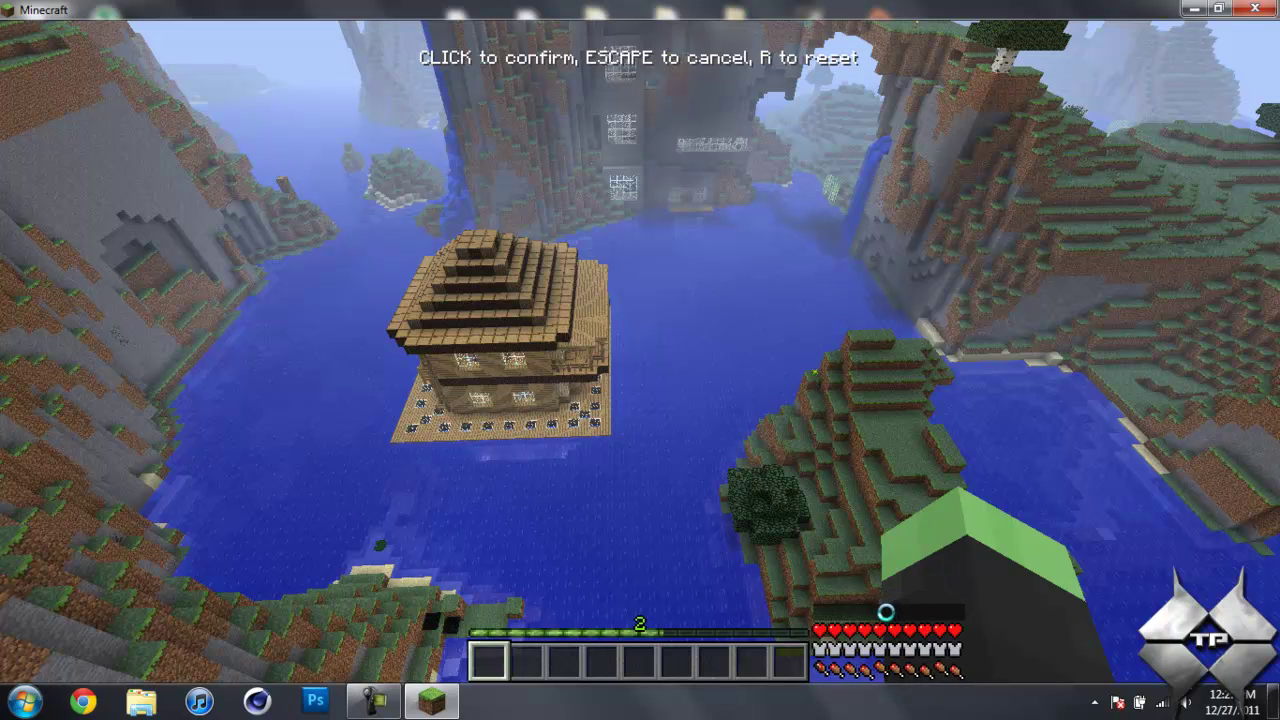
{"action": "left_click", "coordinate": [886, 611]}
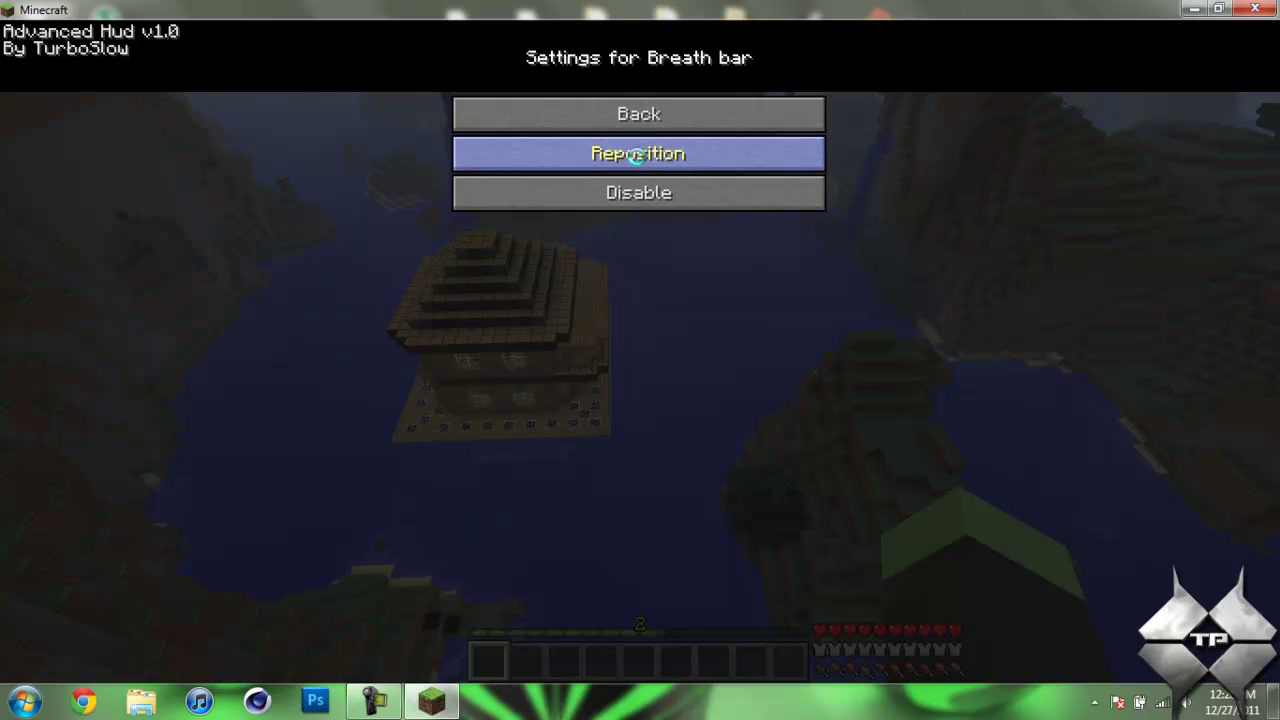
{"action": "left_click", "coordinate": [640, 114]}
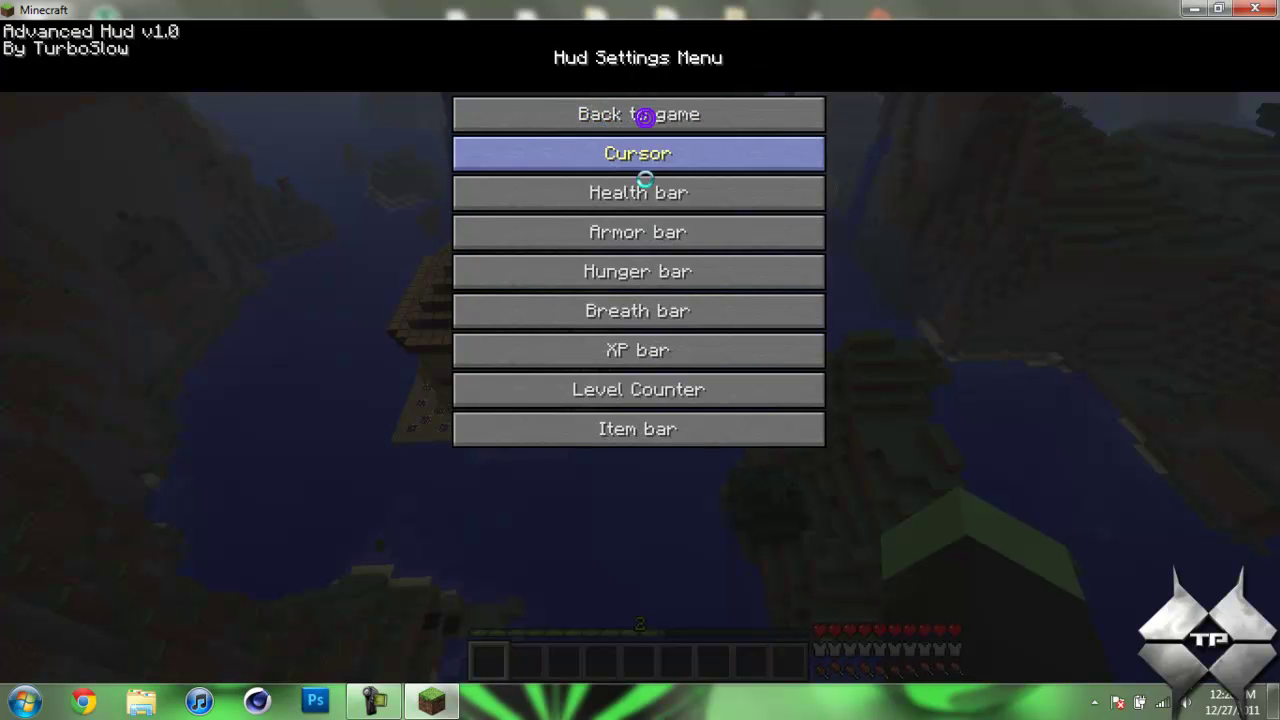
- Reposition the XP bar to the lower edge of the item bar, centred on it
{"action": "left_click", "coordinate": [652, 344]}
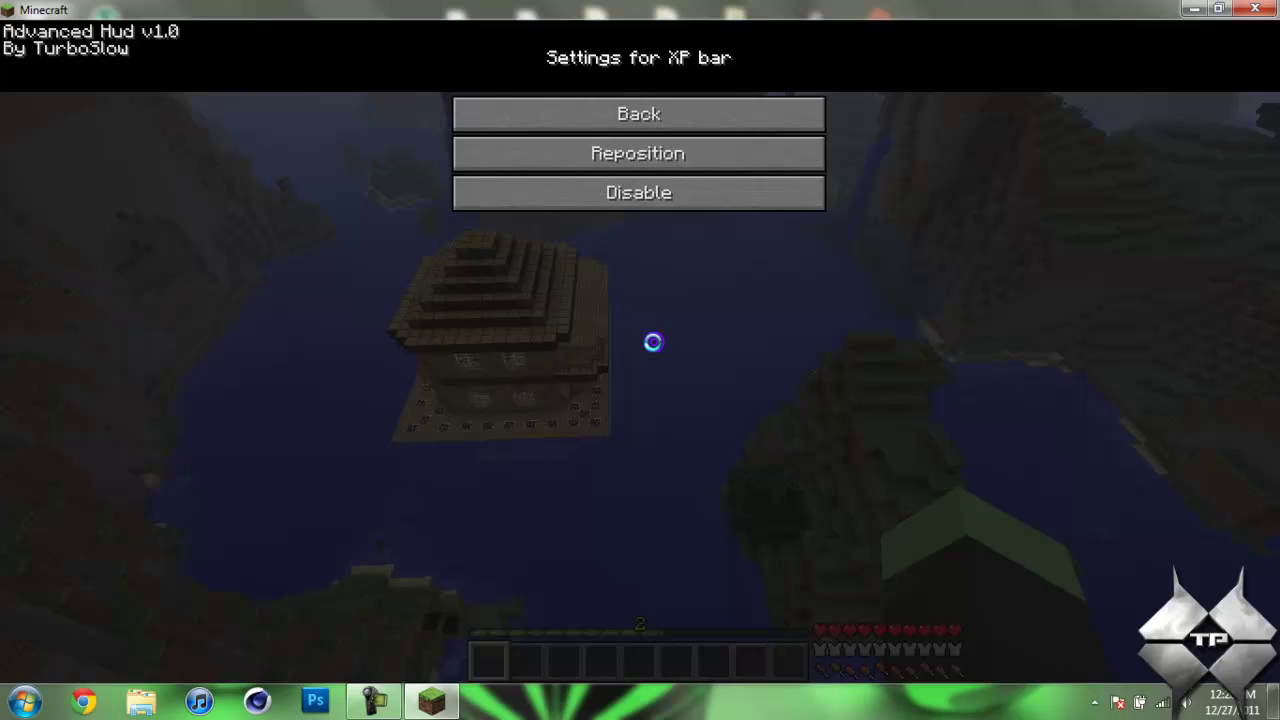
{"action": "left_click", "coordinate": [671, 152]}
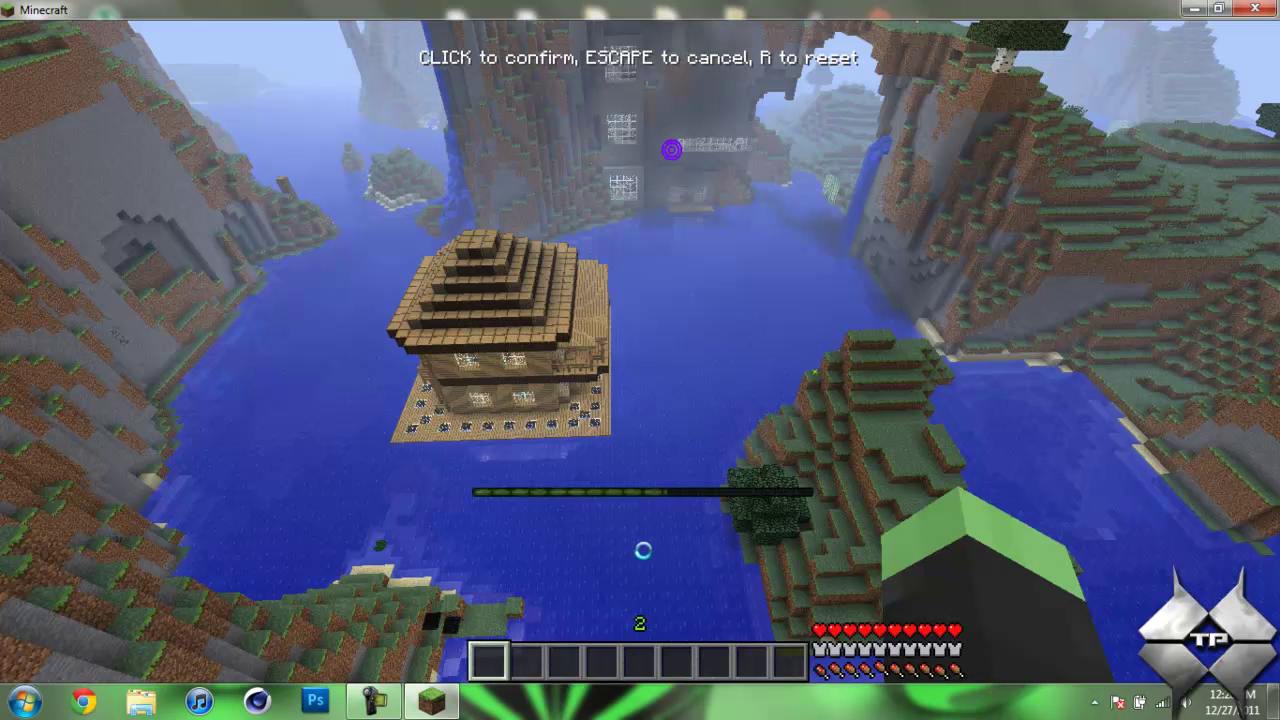
{"action": "left_click", "coordinate": [636, 675]}
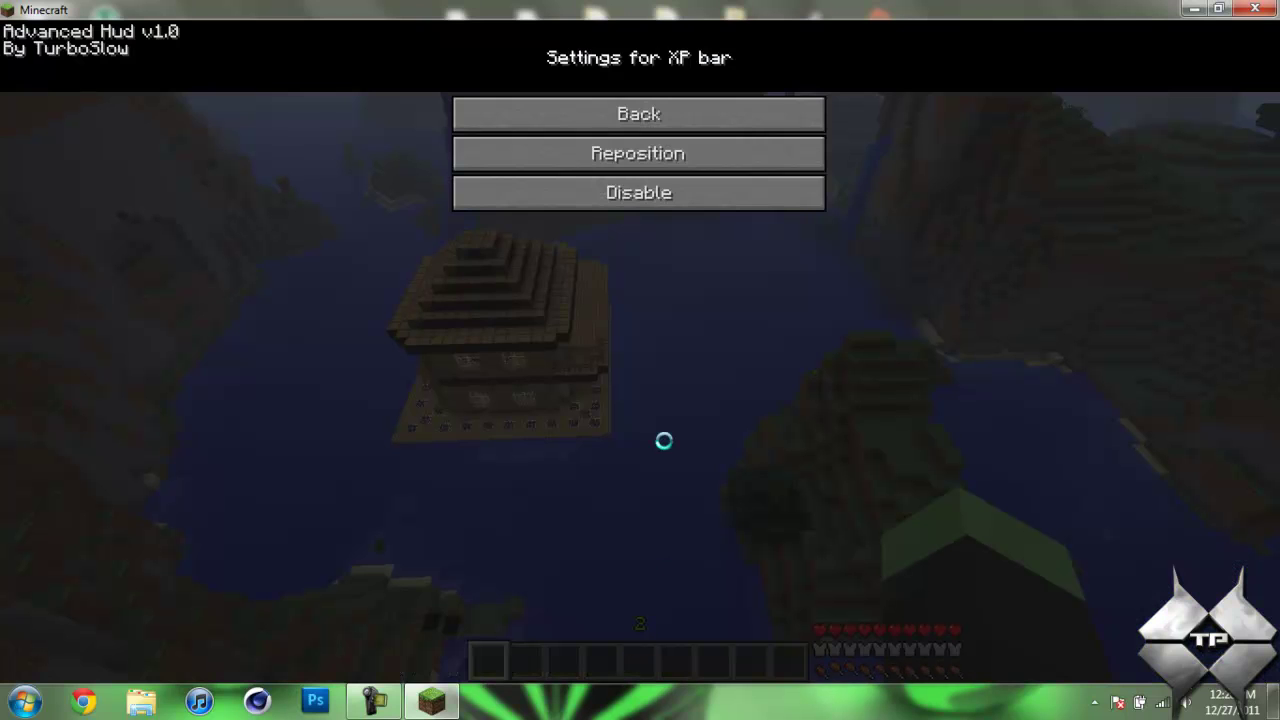
{"action": "left_click", "coordinate": [654, 120]}
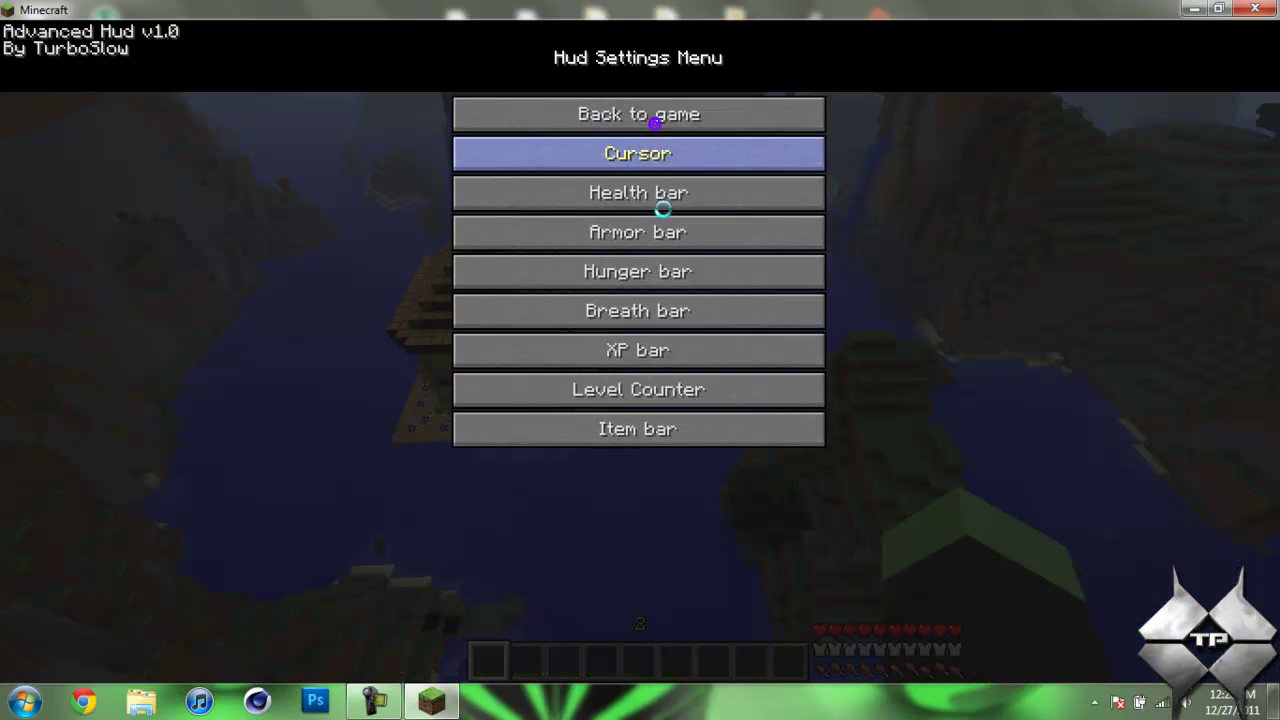
- Reposition the level counter onto the middle slot of the item bar
{"action": "left_click", "coordinate": [664, 392]}
{"action": "left_click", "coordinate": [649, 158]}
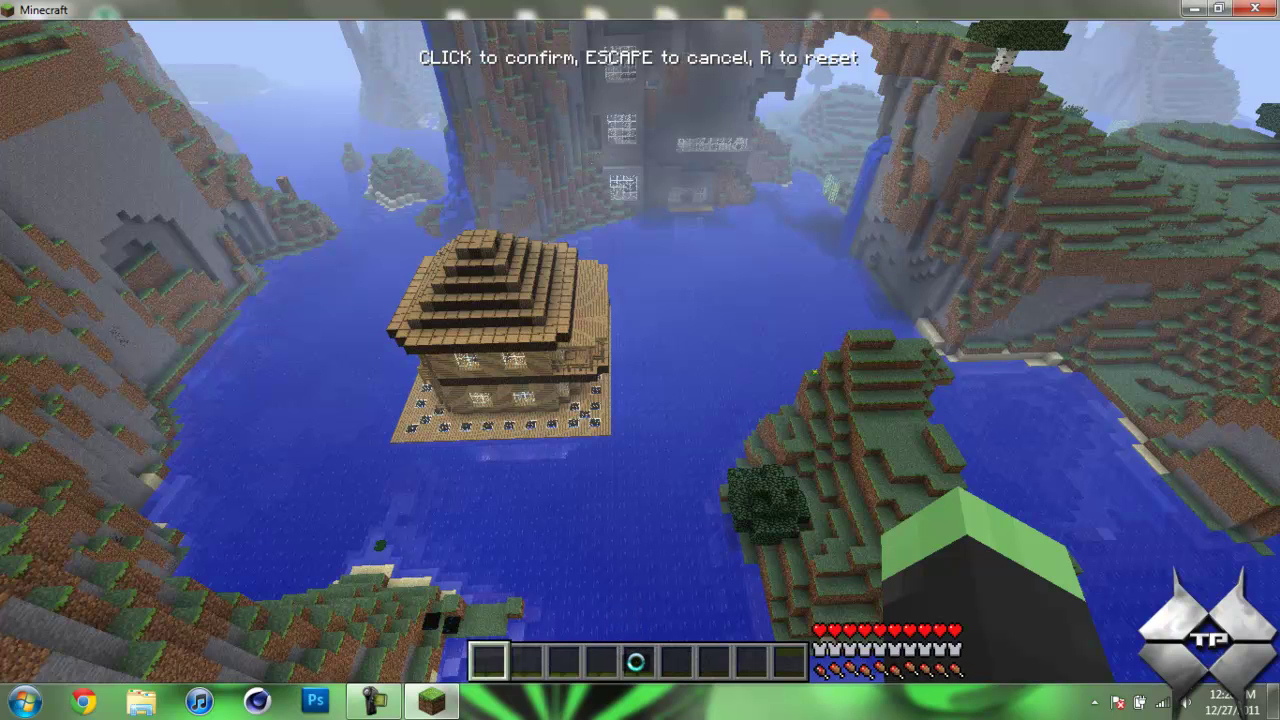
{"action": "left_click", "coordinate": [636, 663]}
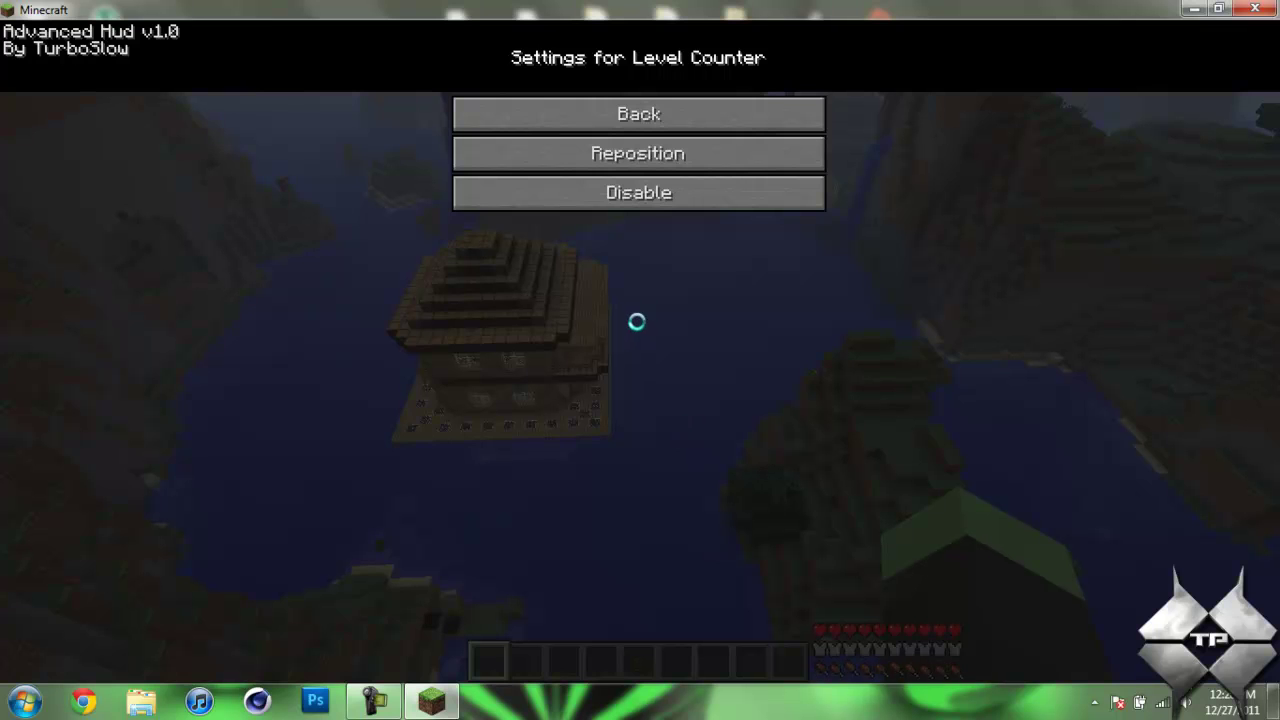
- Reposition the item bar directly above the XP bar and return to the game
{"action": "left_click", "coordinate": [651, 125]}
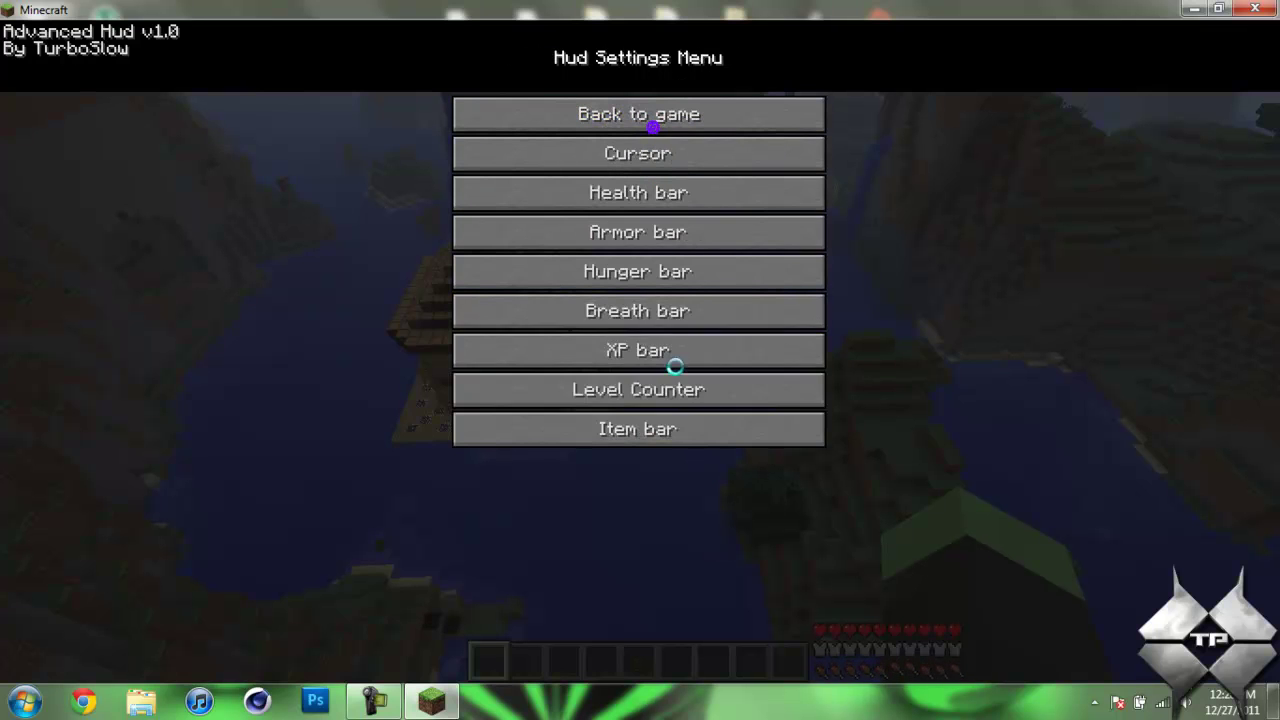
{"action": "left_click", "coordinate": [673, 432]}
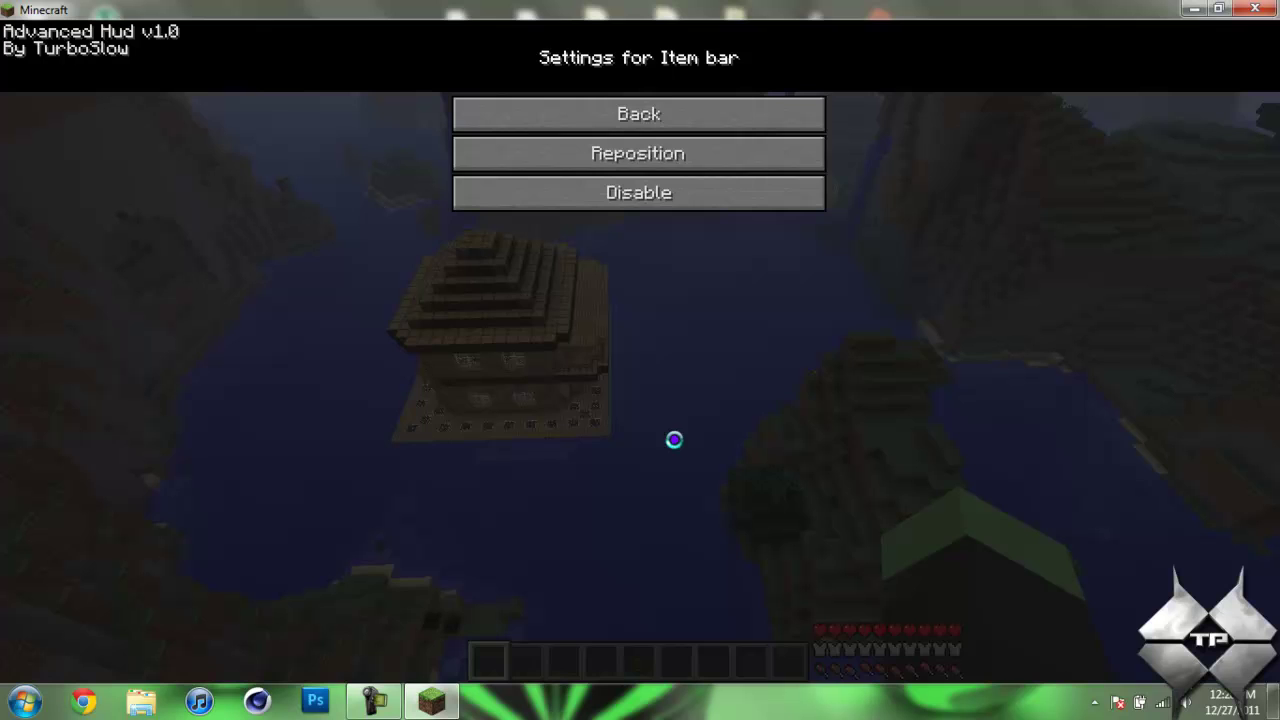
{"action": "left_click", "coordinate": [655, 155]}
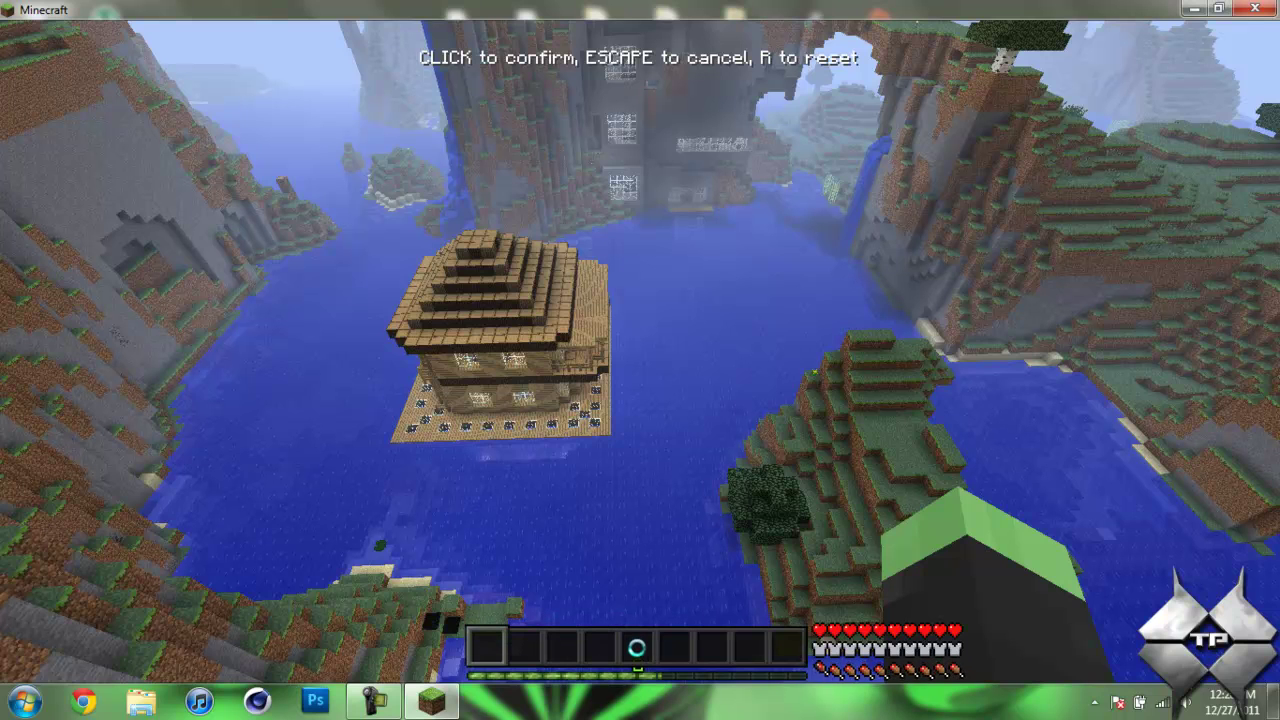
{"action": "left_click", "coordinate": [636, 648]}
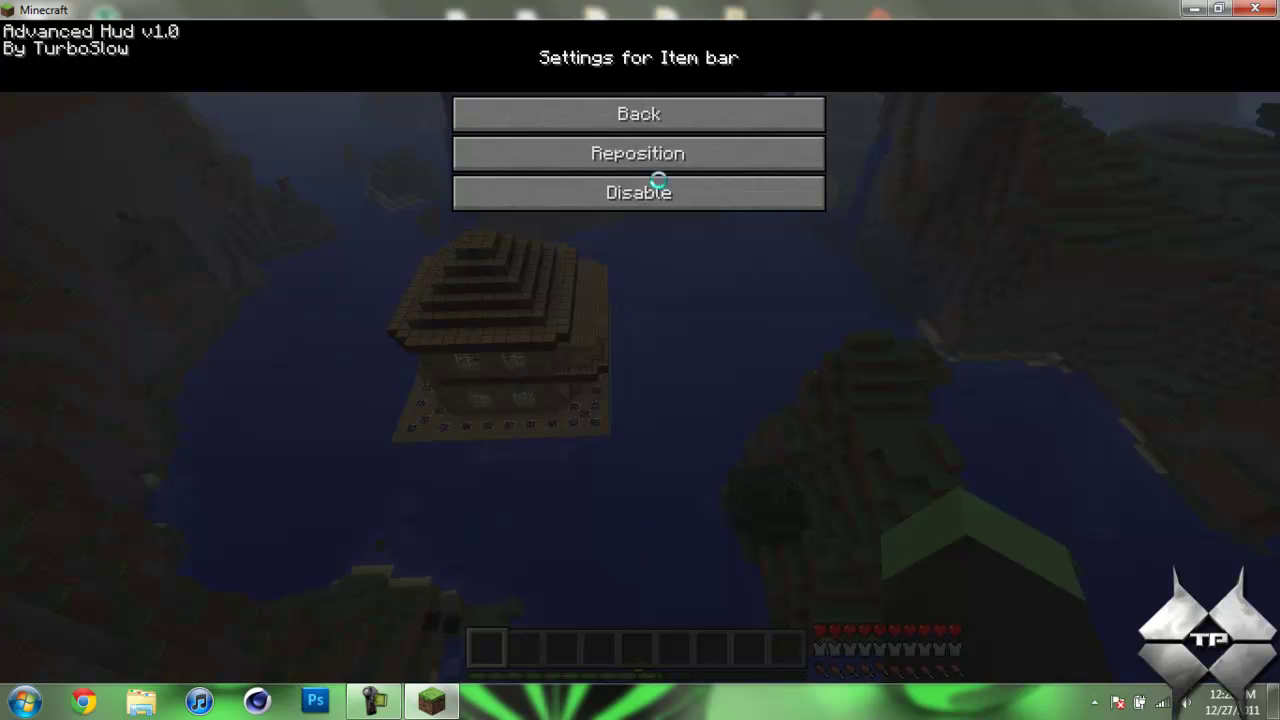
{"action": "left_click", "coordinate": [657, 120]}
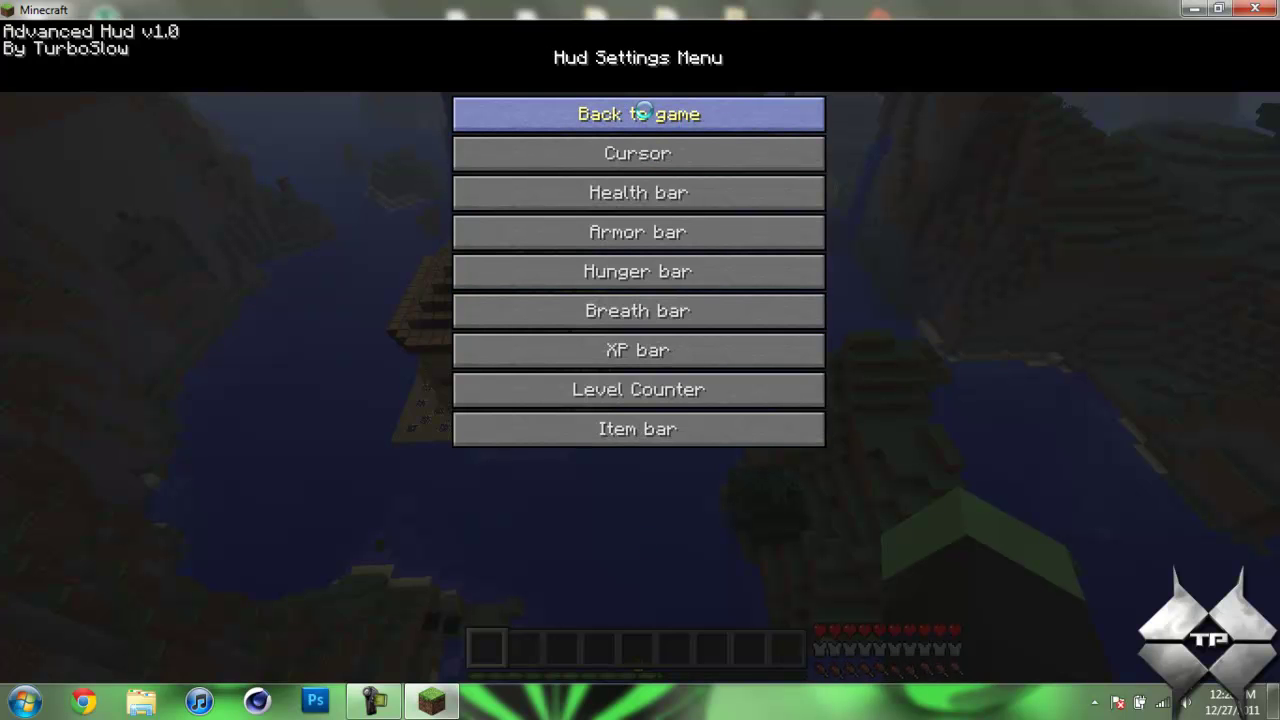
{"action": "left_click", "coordinate": [644, 111]}
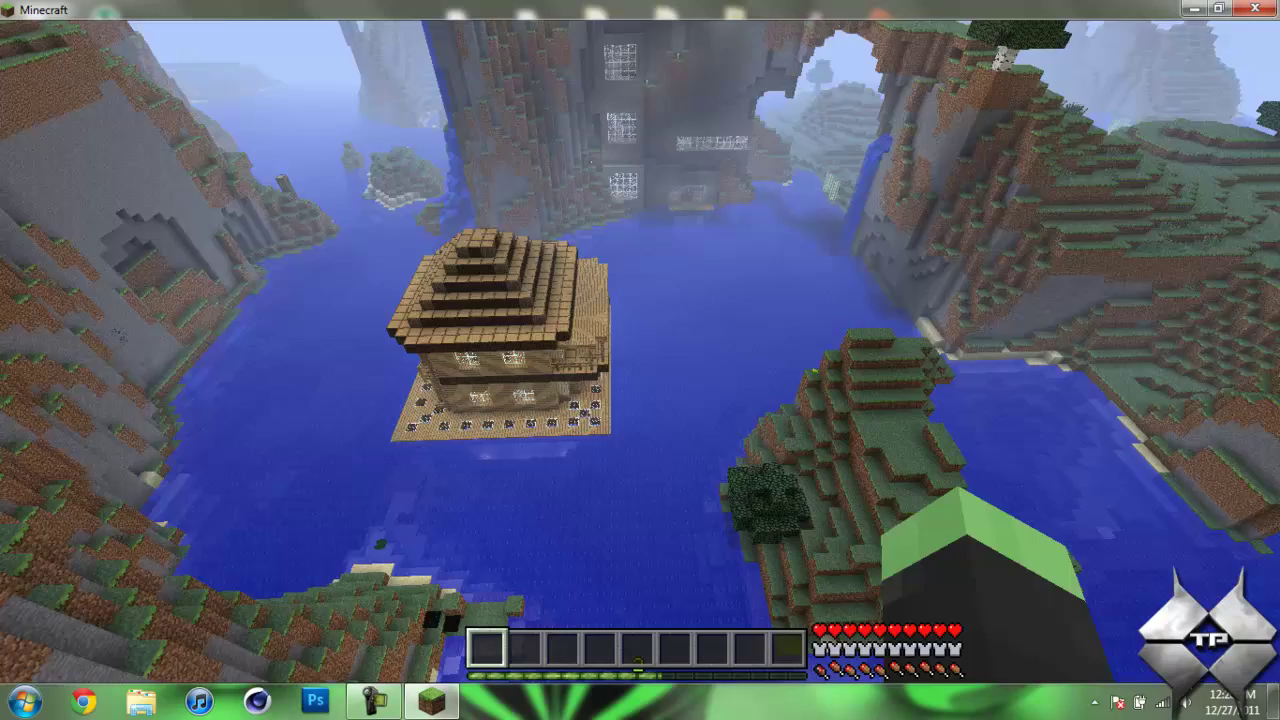
- Check the rearranged HUD in play by selecting item bar slots 6 and 3 and moving the player around
{"action": "key", "text": "6"}
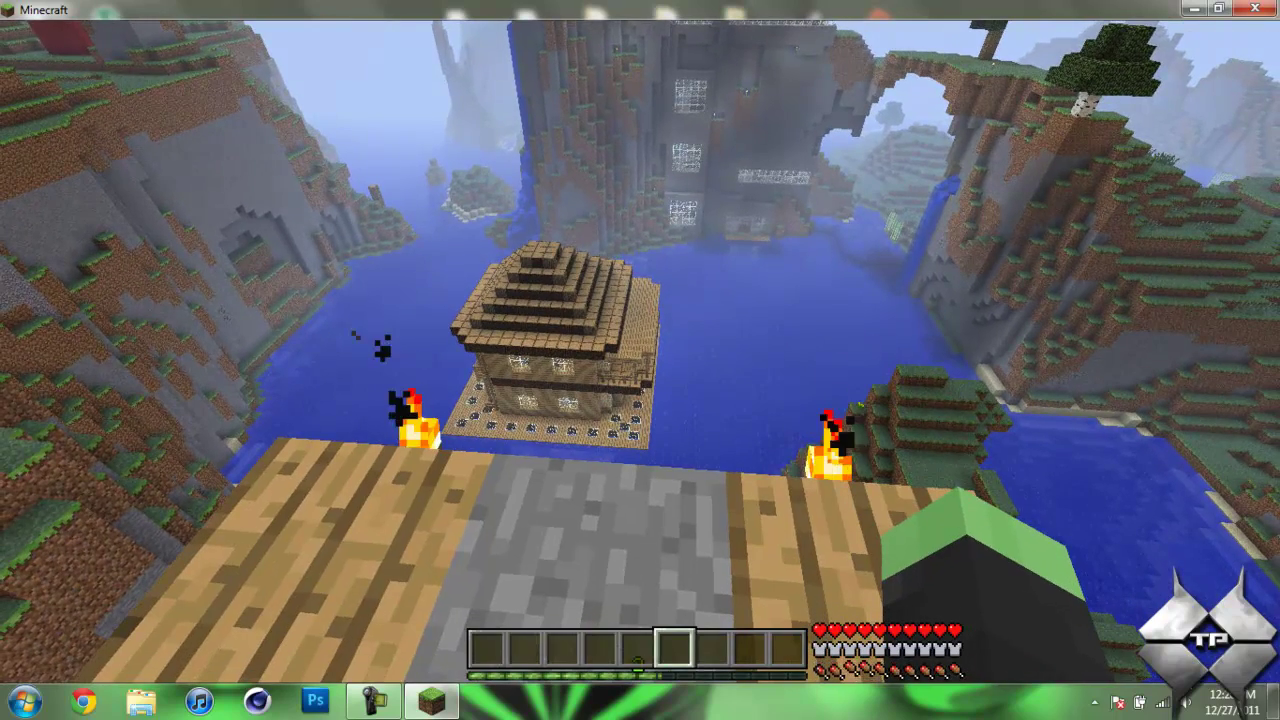
{"action": "key", "text": "3"}
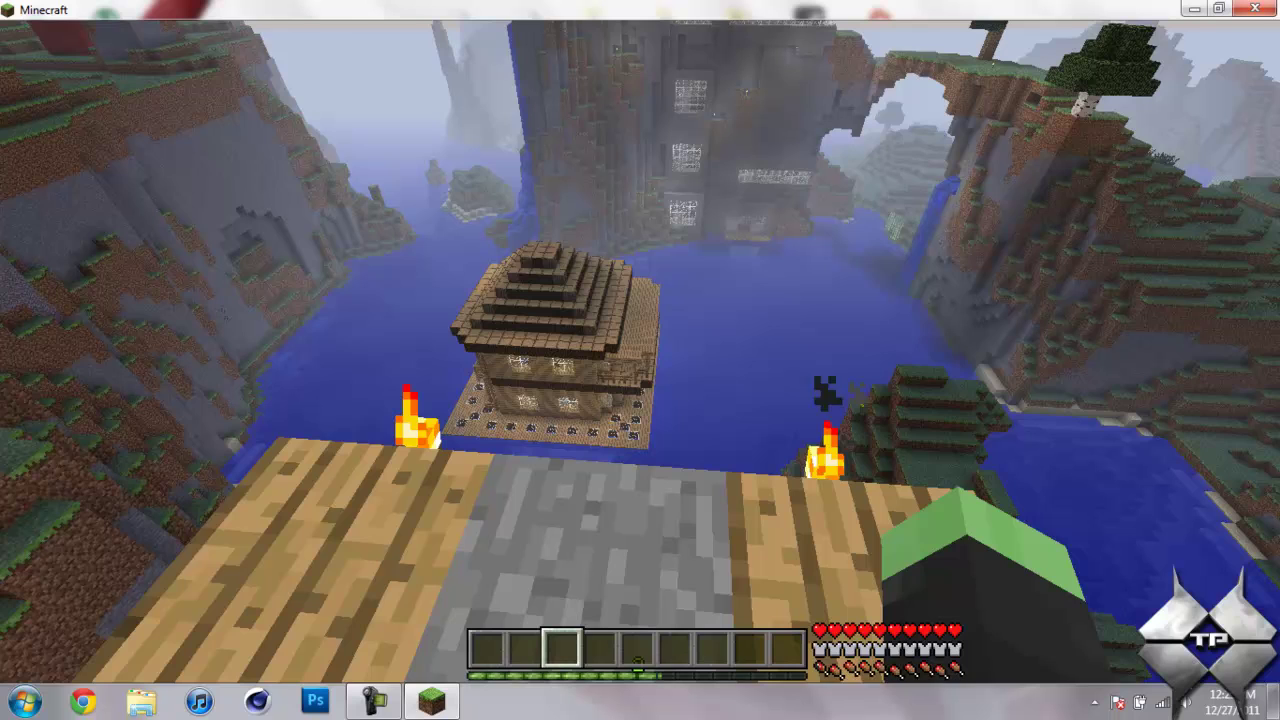
{"action": "mouse_move", "coordinate": [640, 360]}
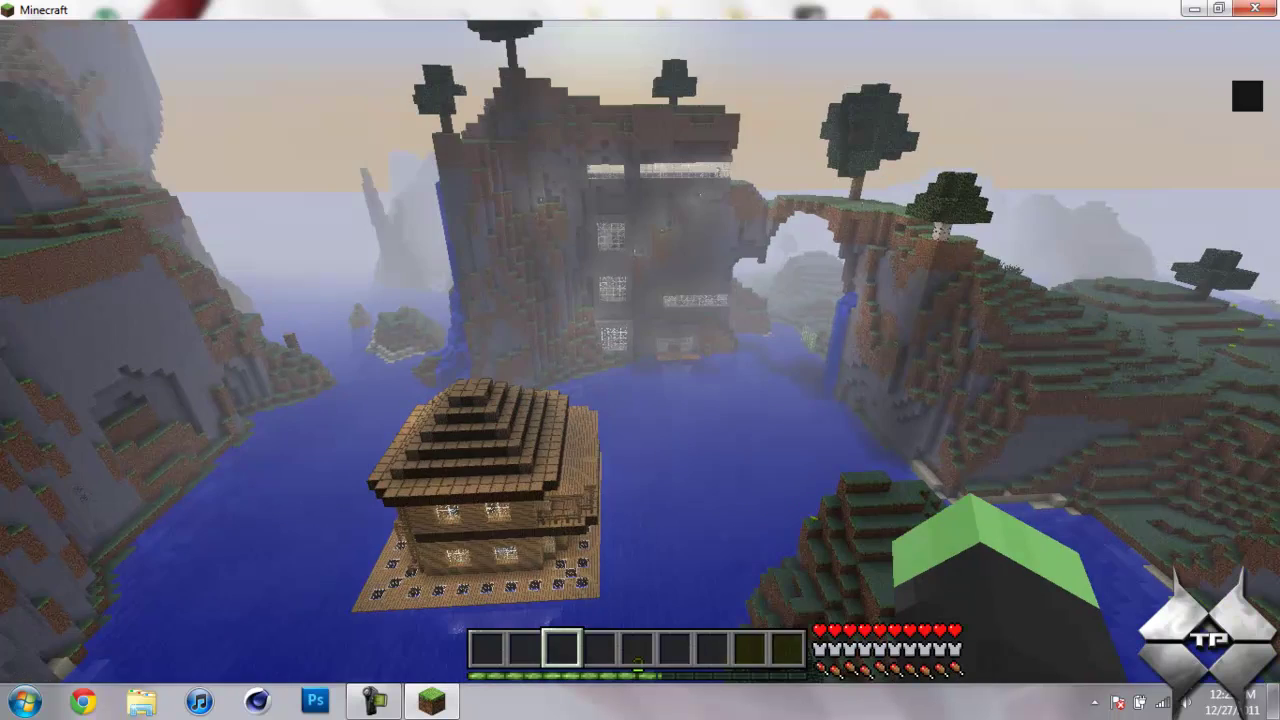
{"action": "key", "text": "w"}
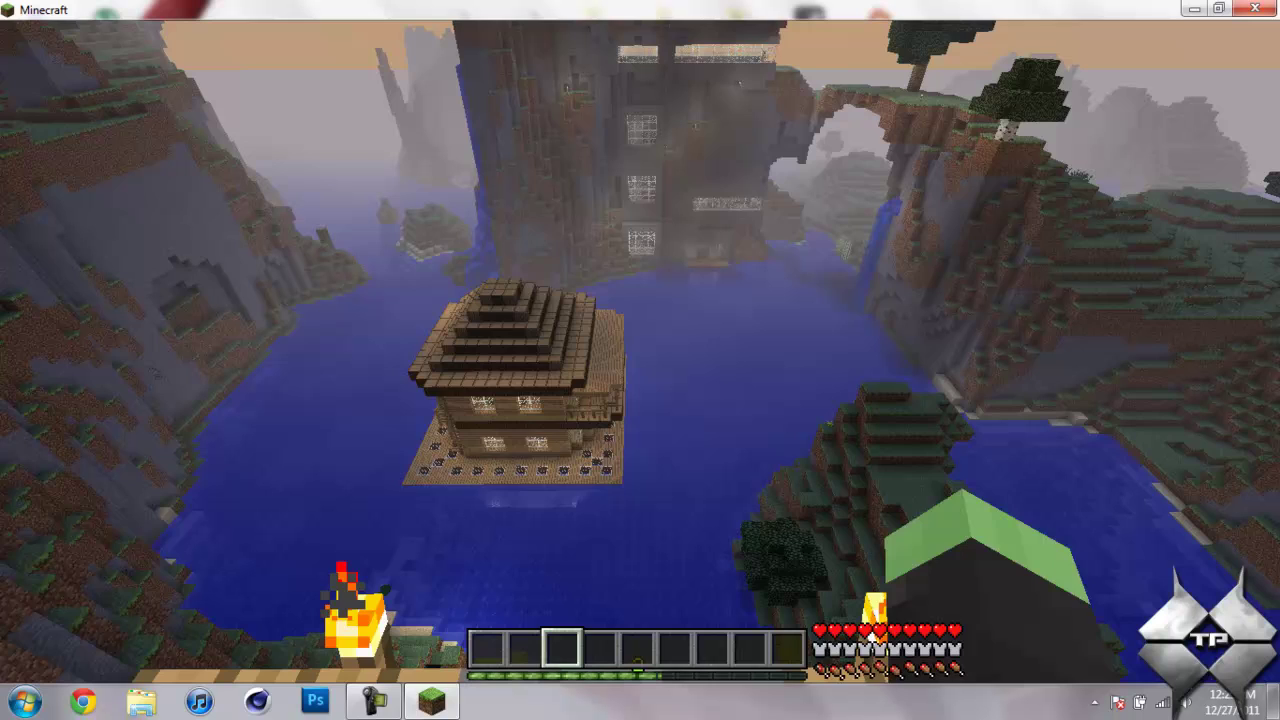
- Save the world, quit to the title screen and exit the game
{"action": "key", "text": "Escape"}
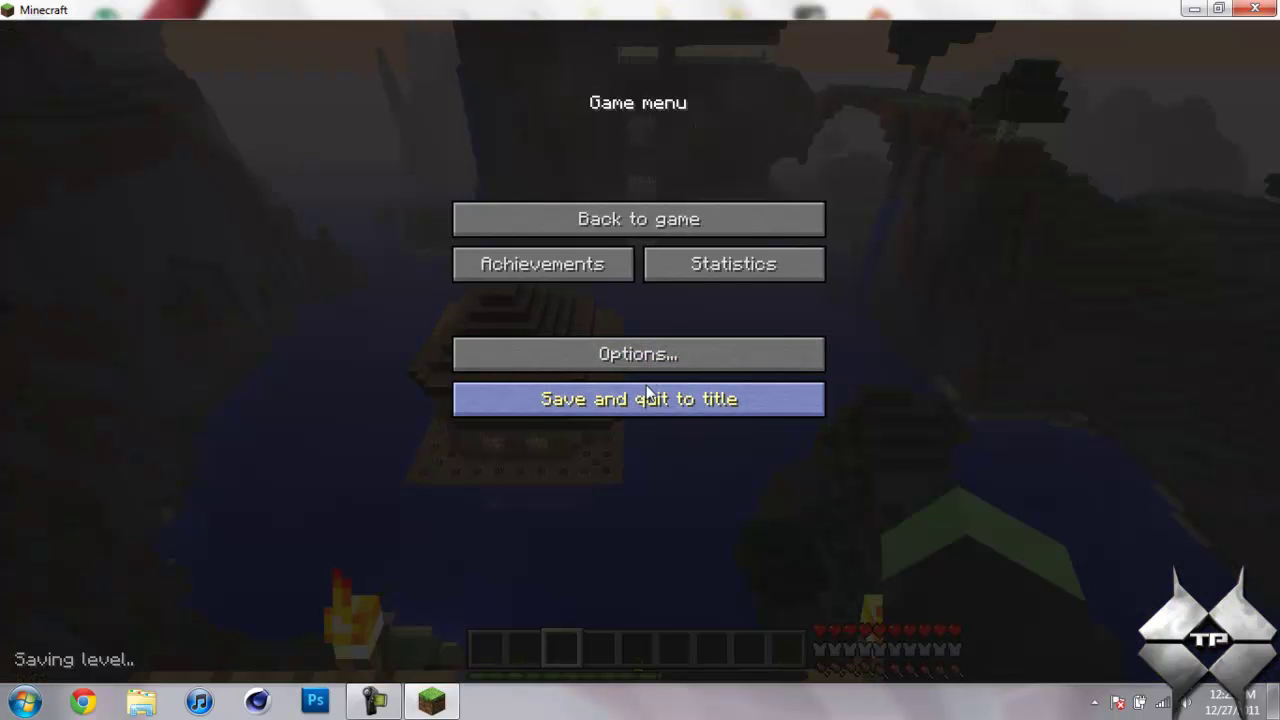
{"action": "left_click", "coordinate": [646, 393]}
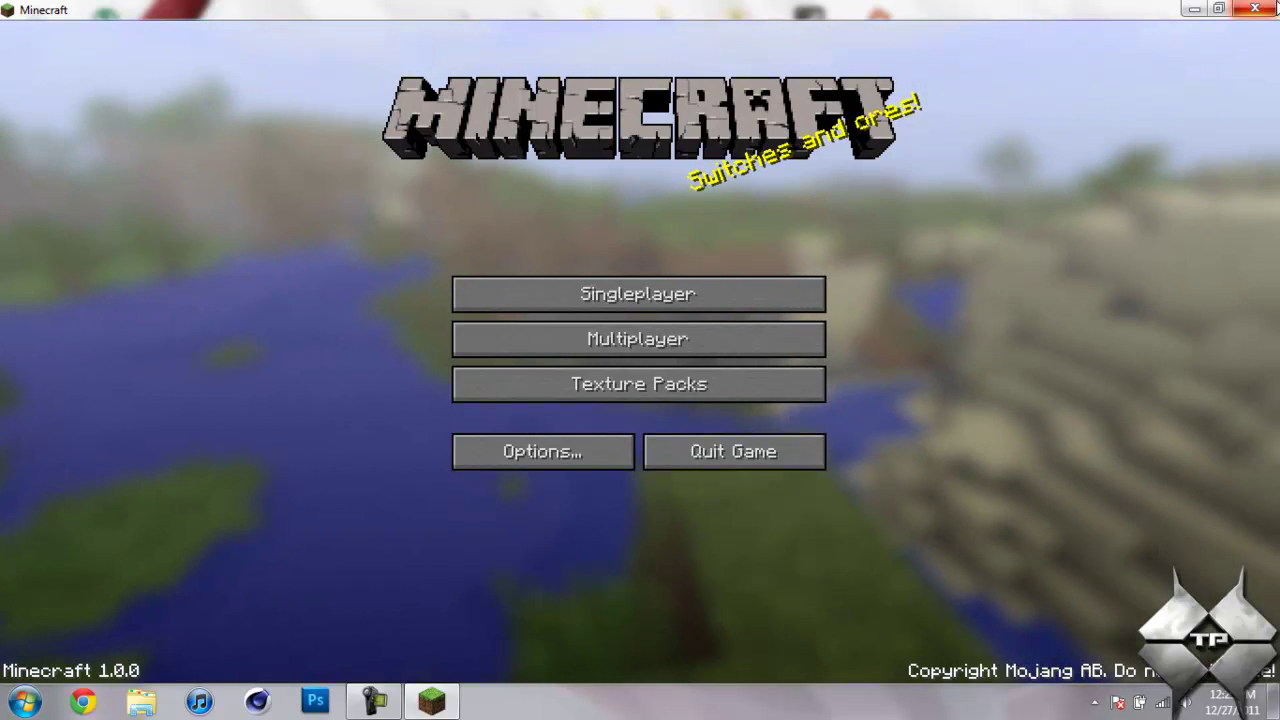
{"action": "left_click", "coordinate": [822, 447]}
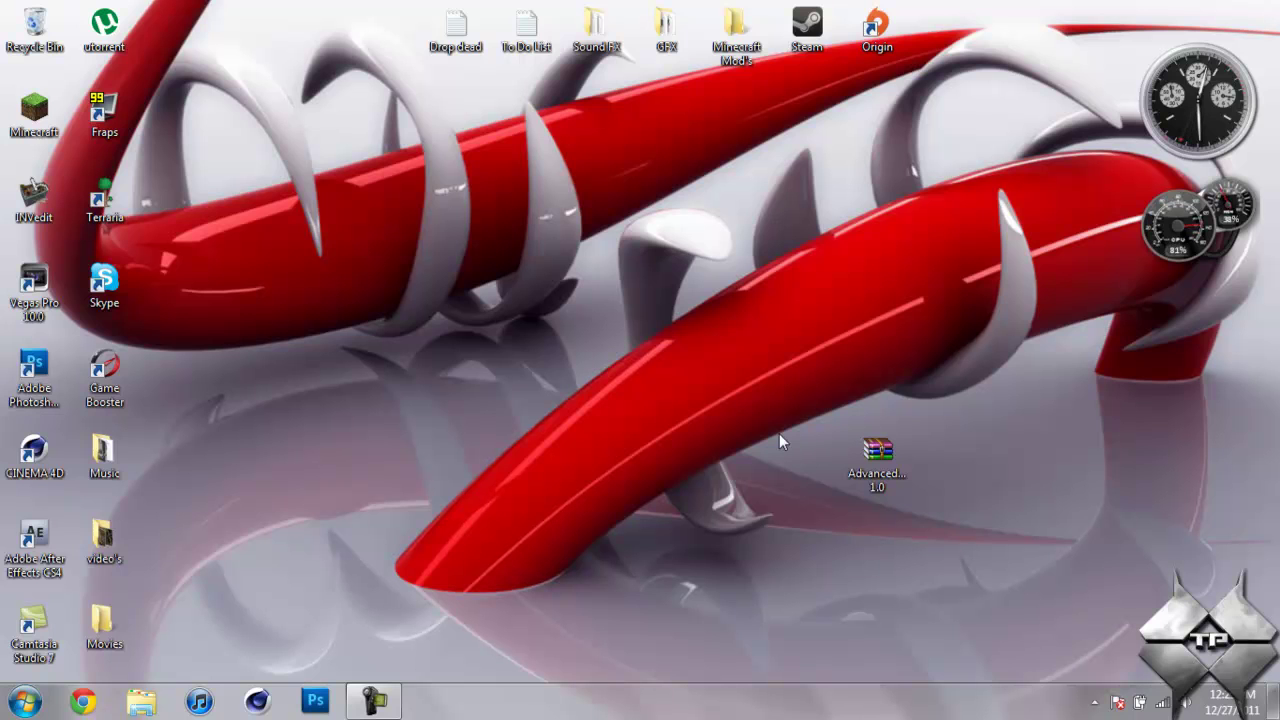
{"action": "left_click", "coordinate": [373, 700]}
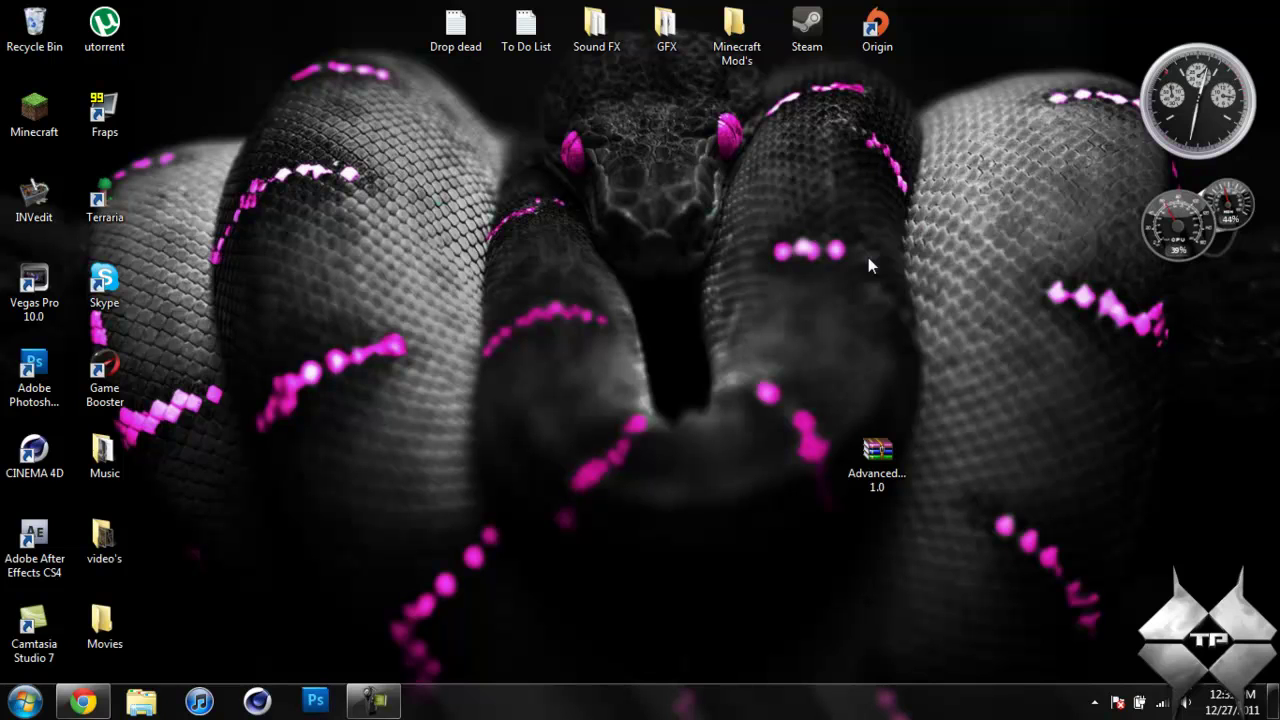
{"action": "left_click", "coordinate": [845, 473]}
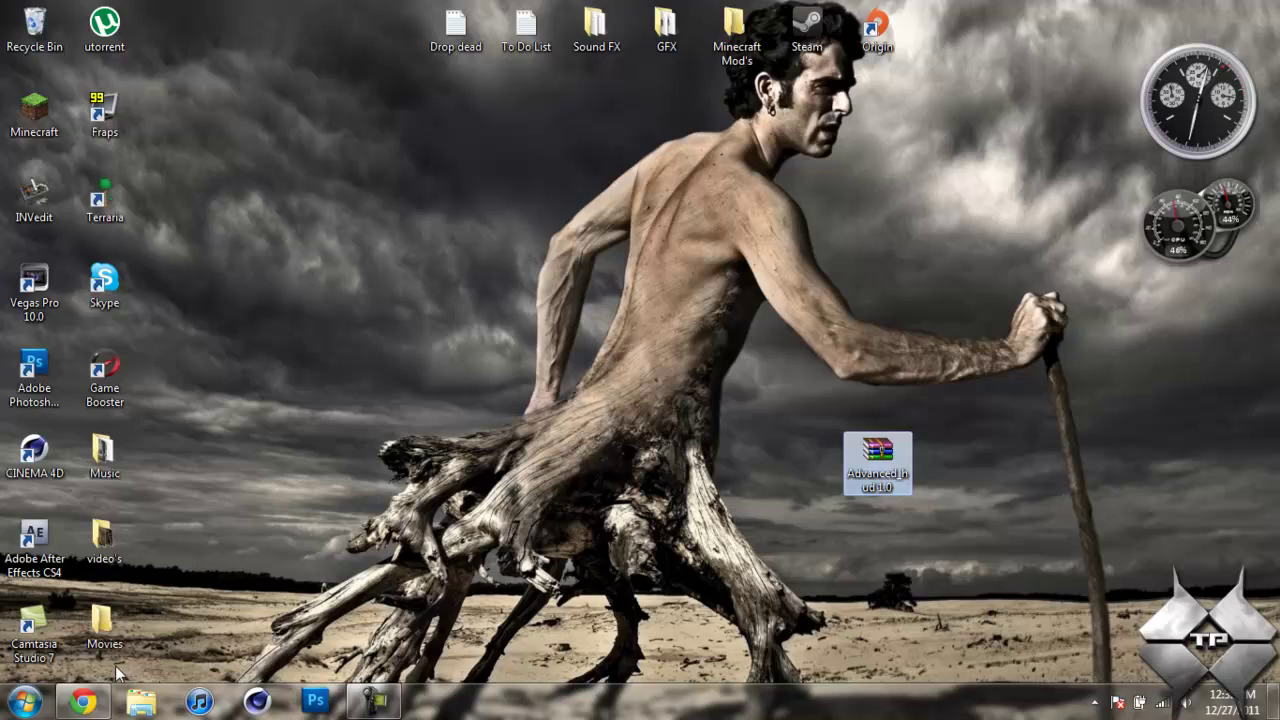
- Switch to Chrome and examine the features, download and installation sections of the Advanced HUD forum topic
{"action": "left_click", "coordinate": [84, 697]}
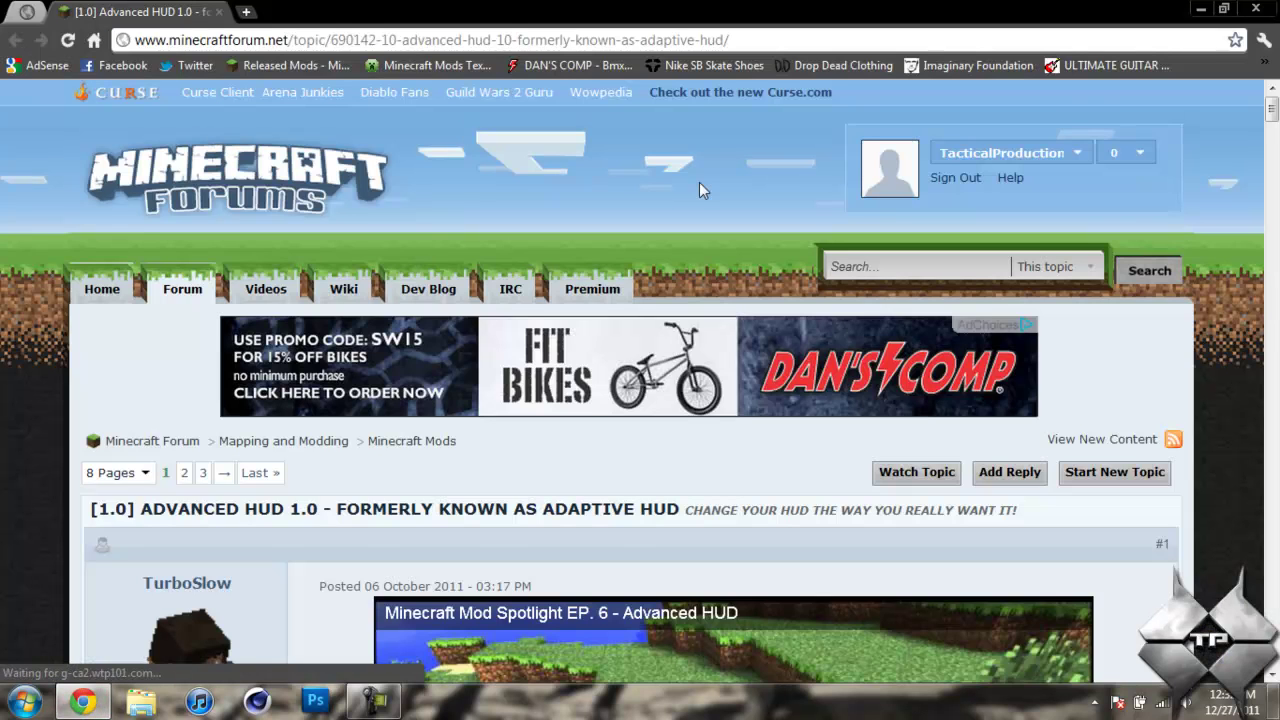
{"action": "scroll", "coordinate": [700, 190], "scroll_direction": "down", "scroll_amount": 8}
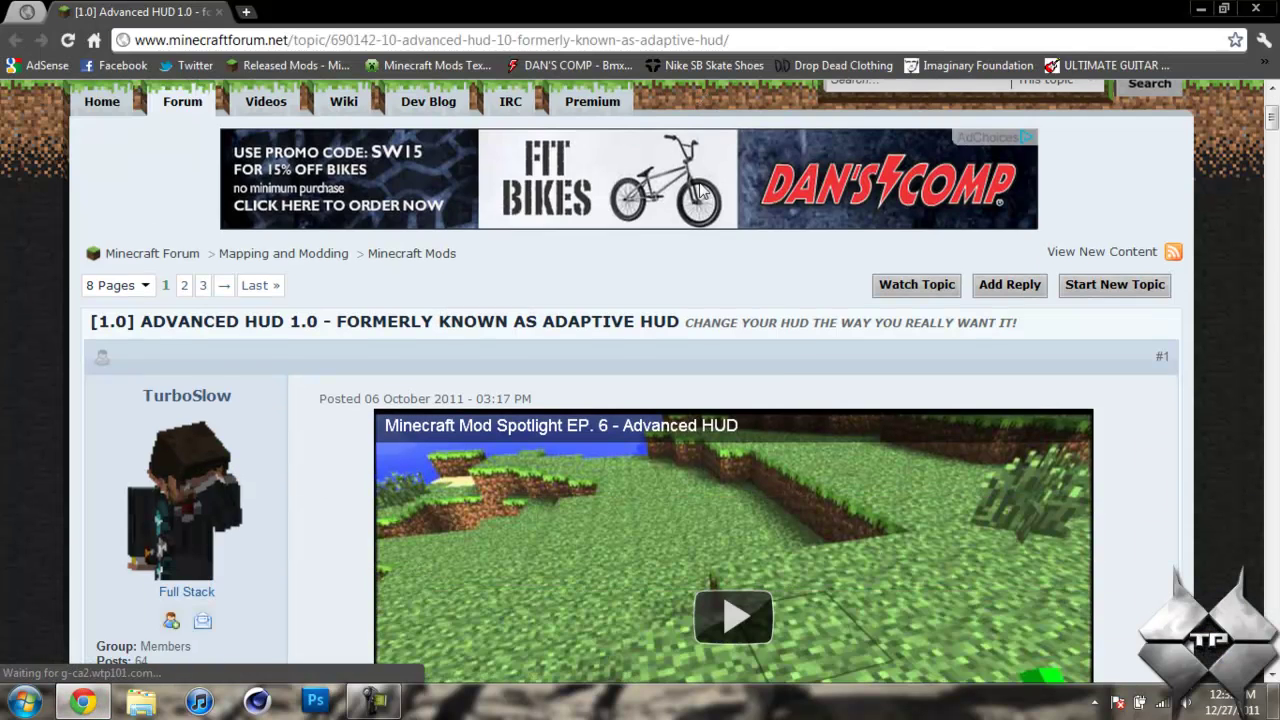
{"action": "scroll", "coordinate": [404, 357], "scroll_direction": "down", "scroll_amount": 5}
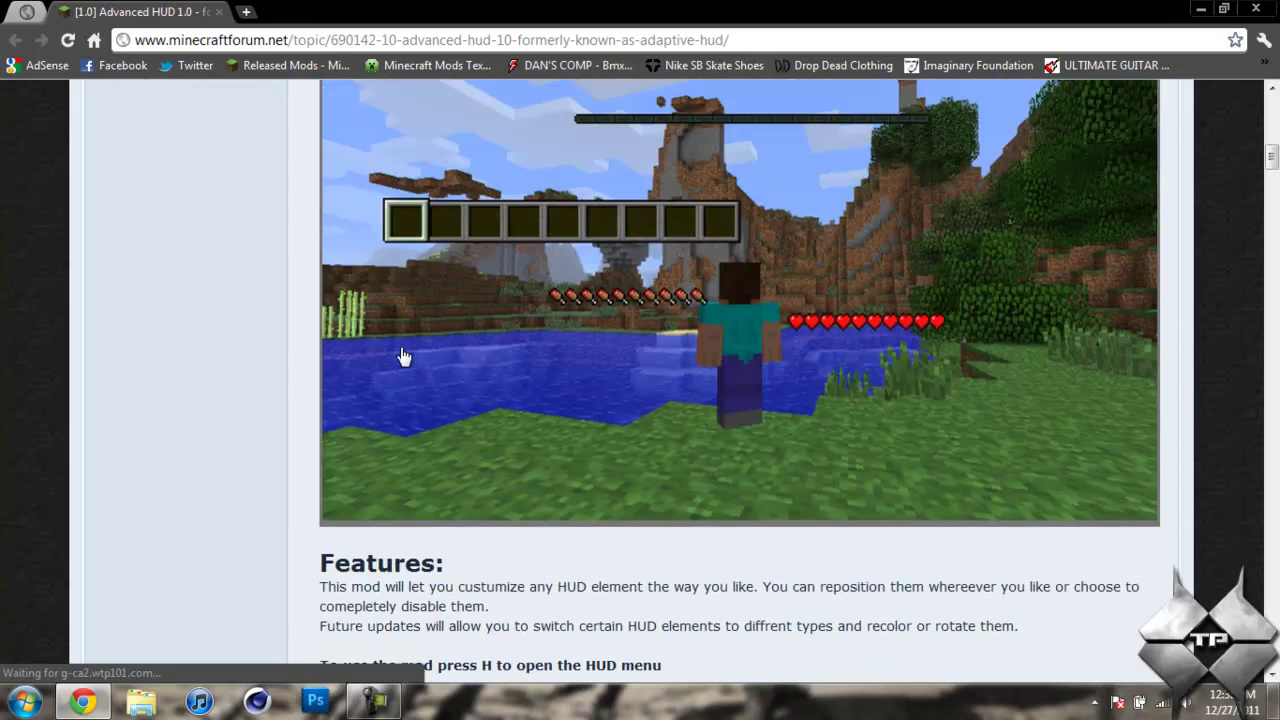
{"action": "scroll", "coordinate": [800, 388], "scroll_direction": "down", "scroll_amount": 2}
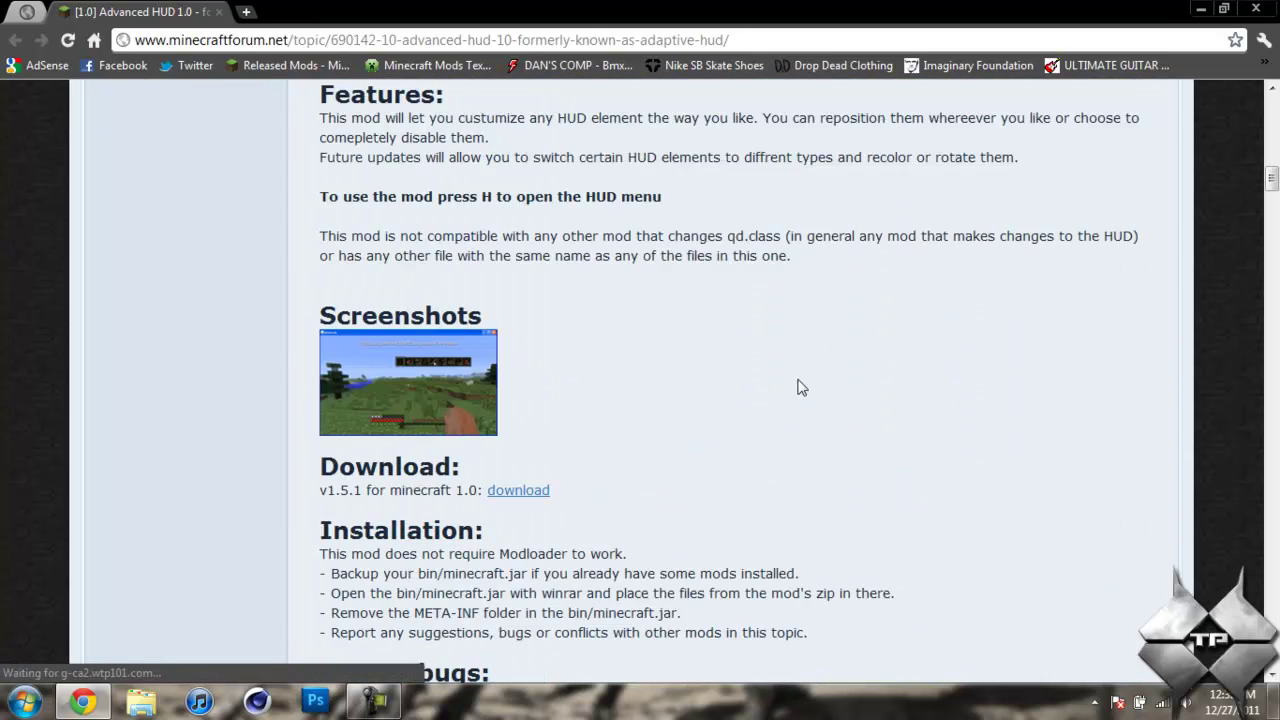
{"action": "scroll", "coordinate": [800, 388], "scroll_direction": "up", "scroll_amount": 5}
{"action": "scroll", "coordinate": [800, 388], "scroll_direction": "down", "scroll_amount": 5}
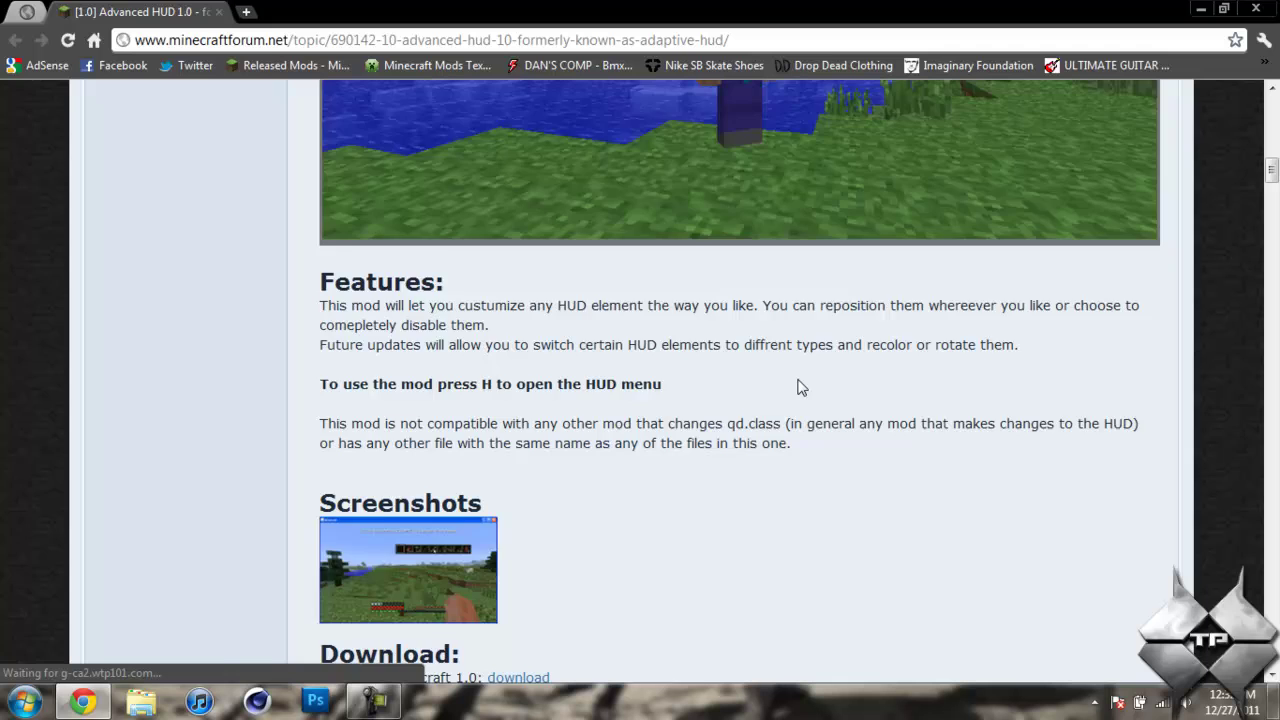
{"action": "scroll", "coordinate": [800, 388], "scroll_direction": "down", "scroll_amount": 1}
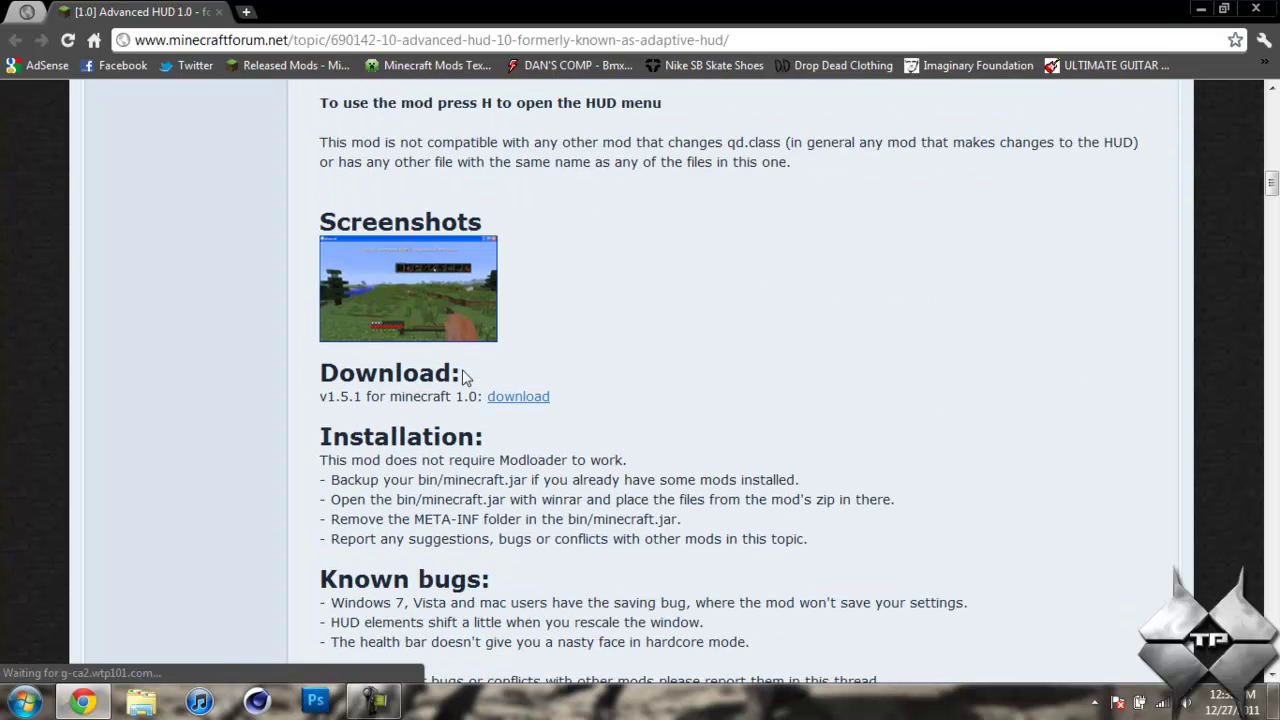
- View the MediaFire download page for Advanced_hud 1.0.zip from the forum topic's v1.5.1 link, and go back
{"action": "left_click", "coordinate": [518, 398]}
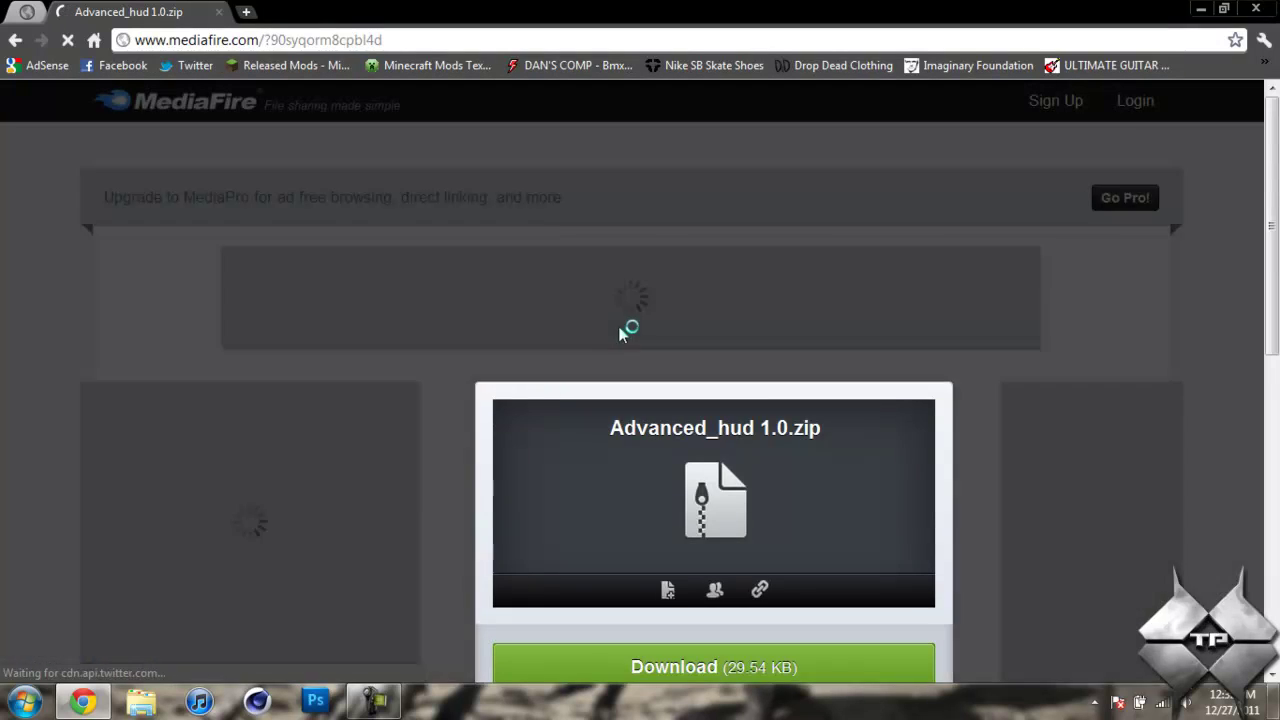
{"action": "scroll", "coordinate": [620, 333], "scroll_direction": "down", "scroll_amount": 1}
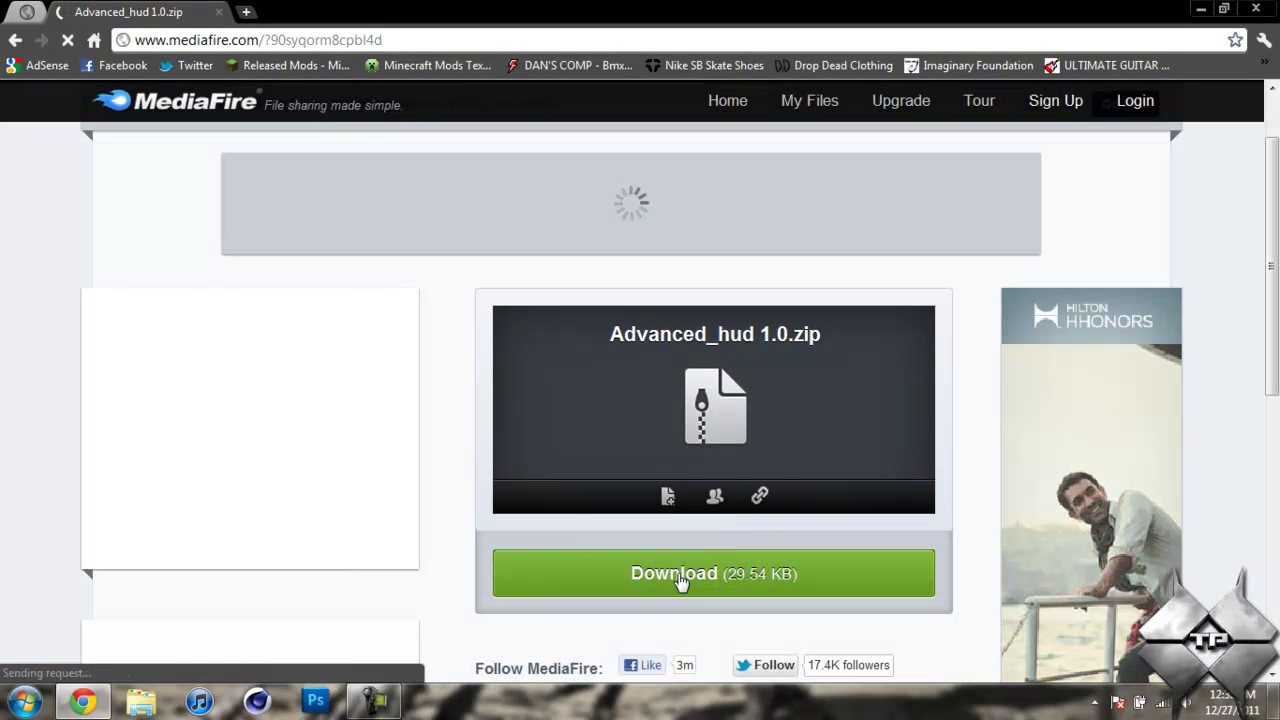
{"action": "left_click", "coordinate": [17, 40]}
{"action": "left_click", "coordinate": [17, 40]}
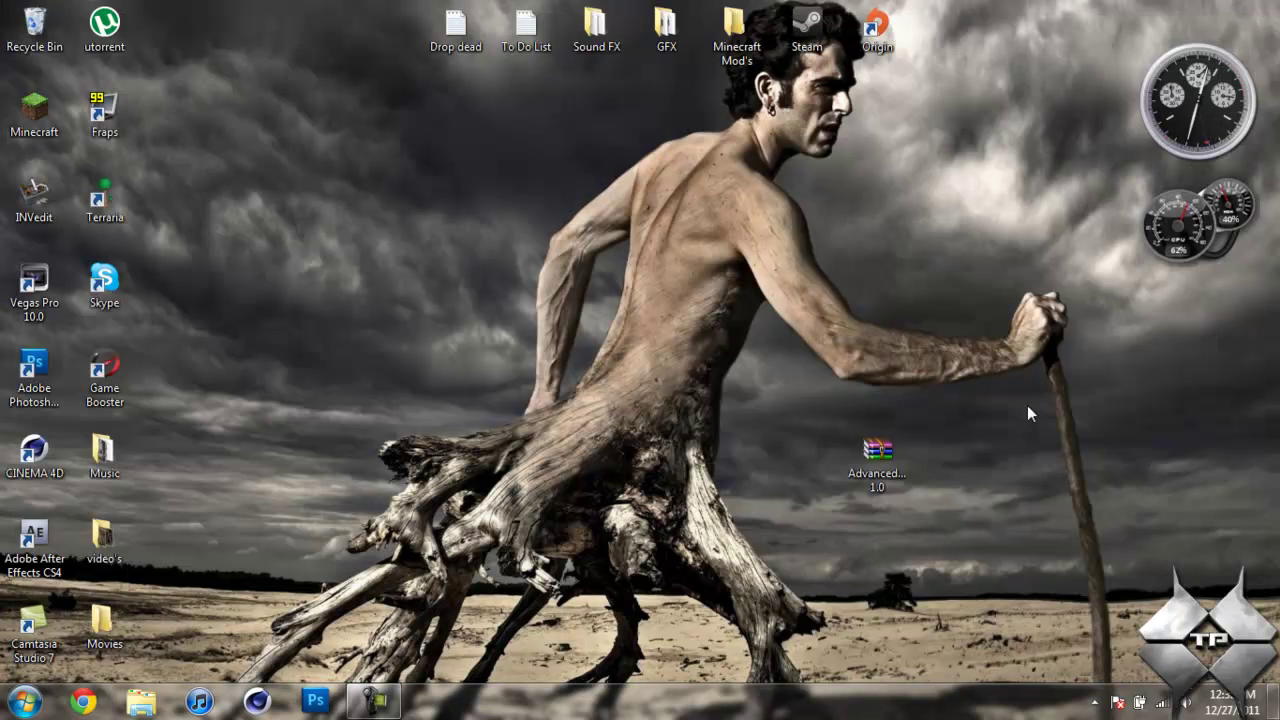
- Move the Advanced_hud 1.0 archive on the desktop, and open the bin folder inside .minecraft by way of %appdata%
{"action": "left_click_drag", "start_coordinate": [870, 462], "coordinate": [797, 392]}
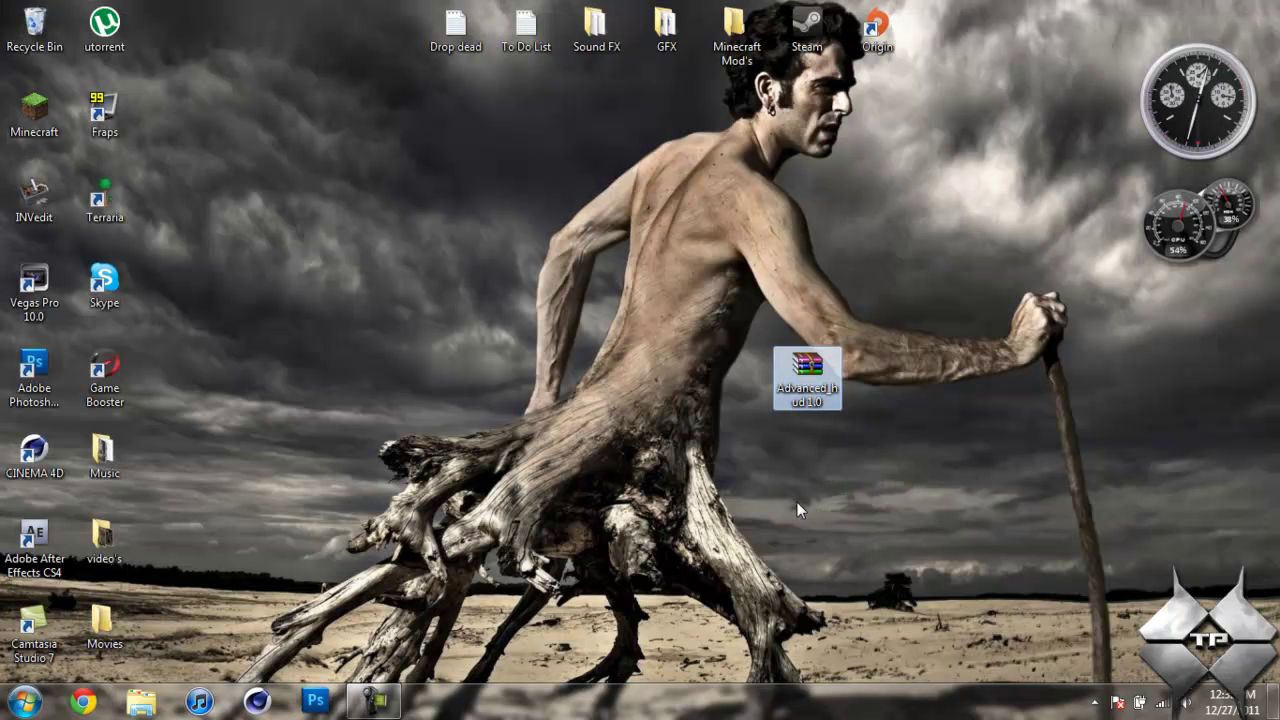
{"action": "left_click", "coordinate": [30, 700]}
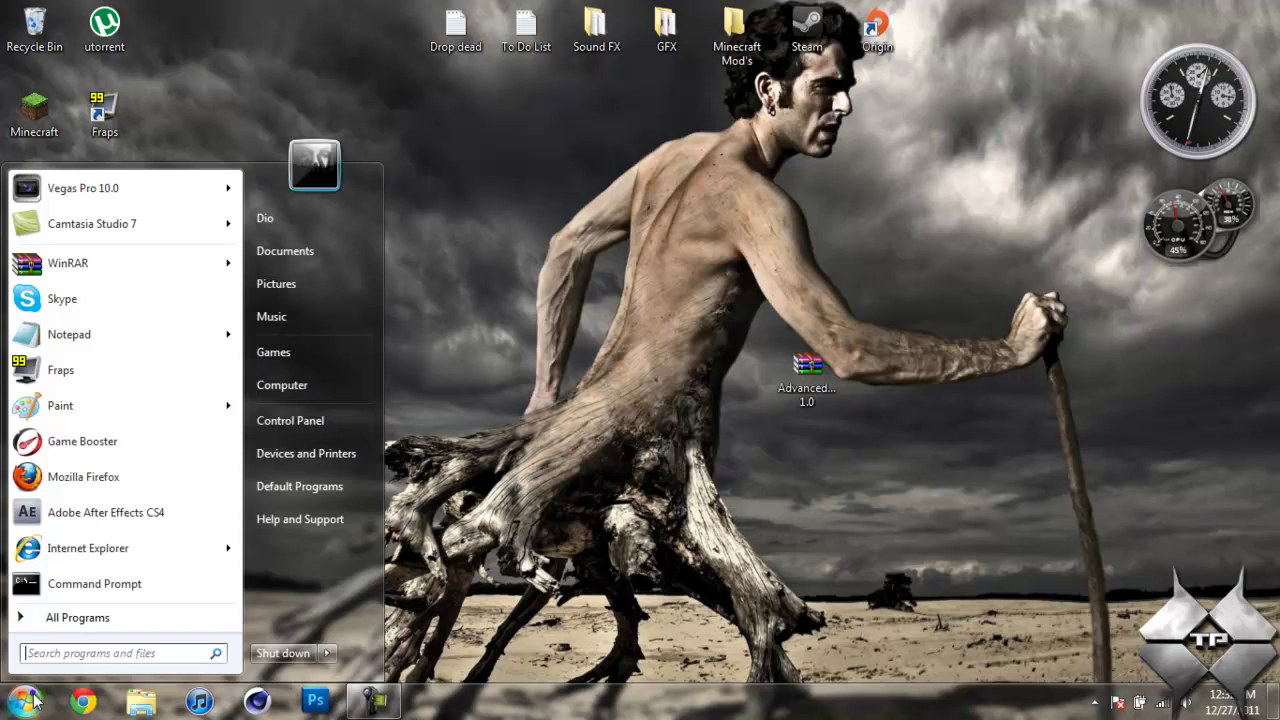
{"action": "type", "text": "%app"}
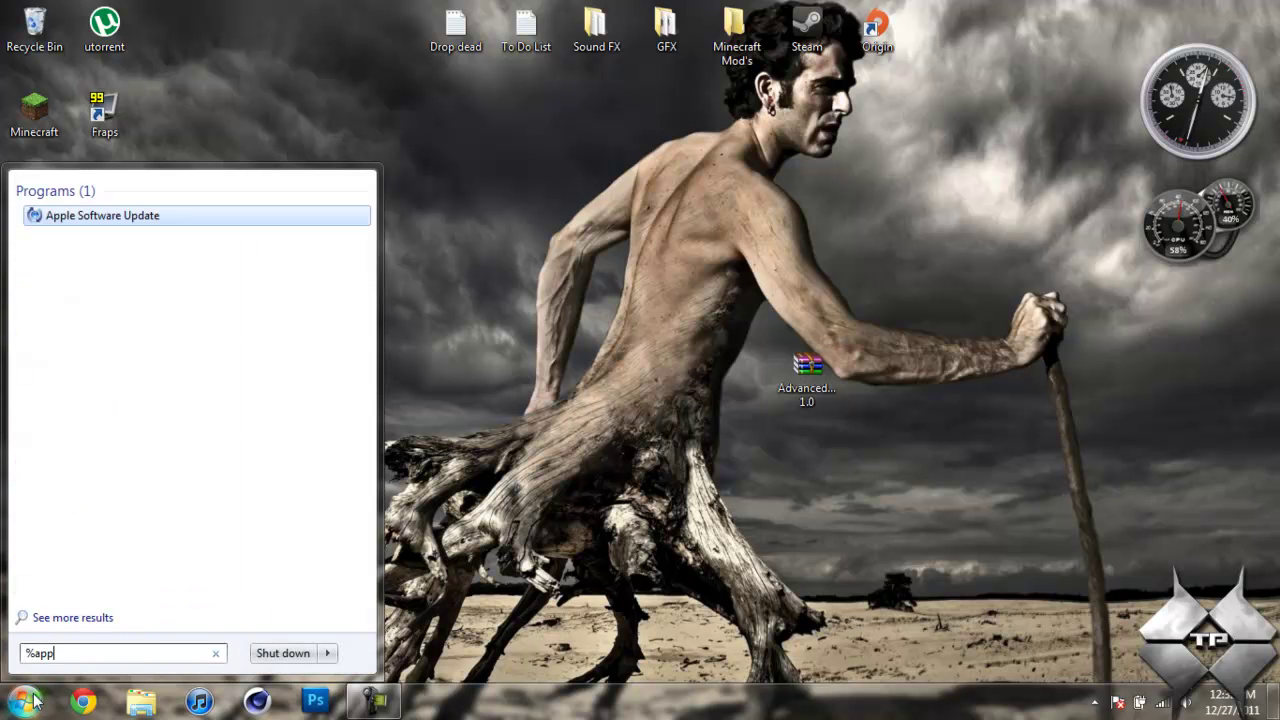
{"action": "type", "text": "data%"}
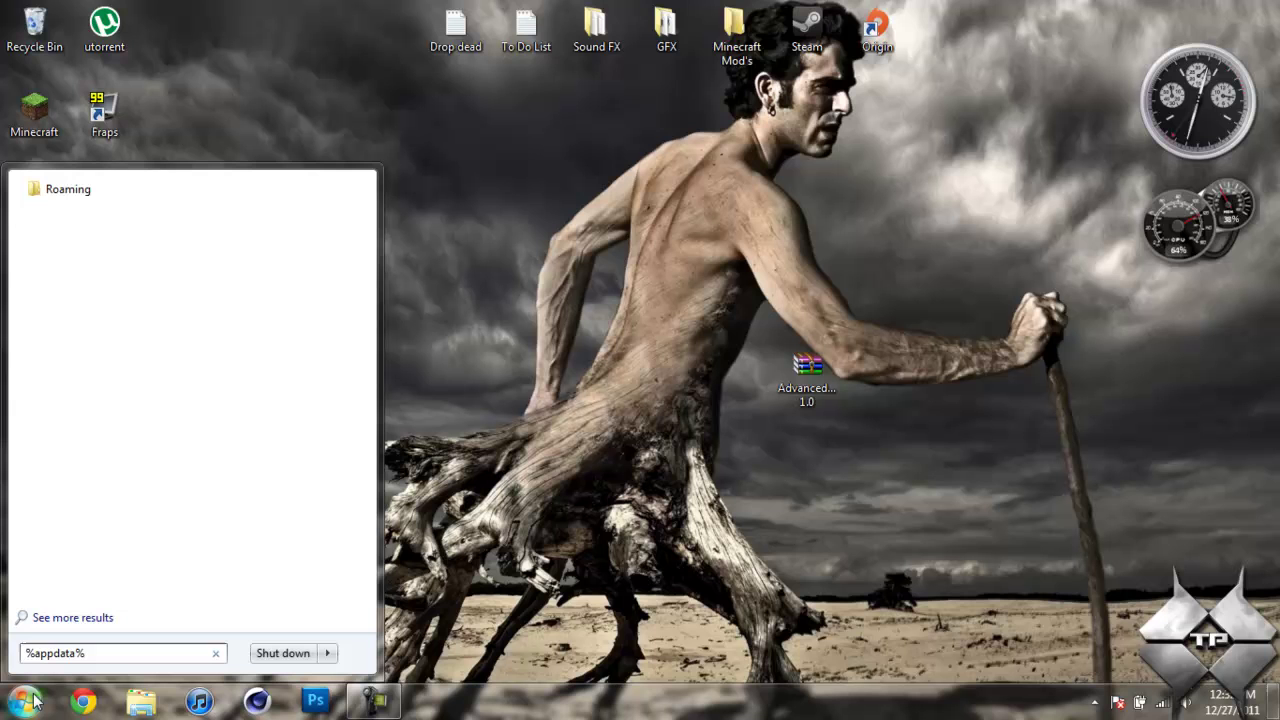
{"action": "left_click_drag", "start_coordinate": [108, 654], "coordinate": [20, 656]}
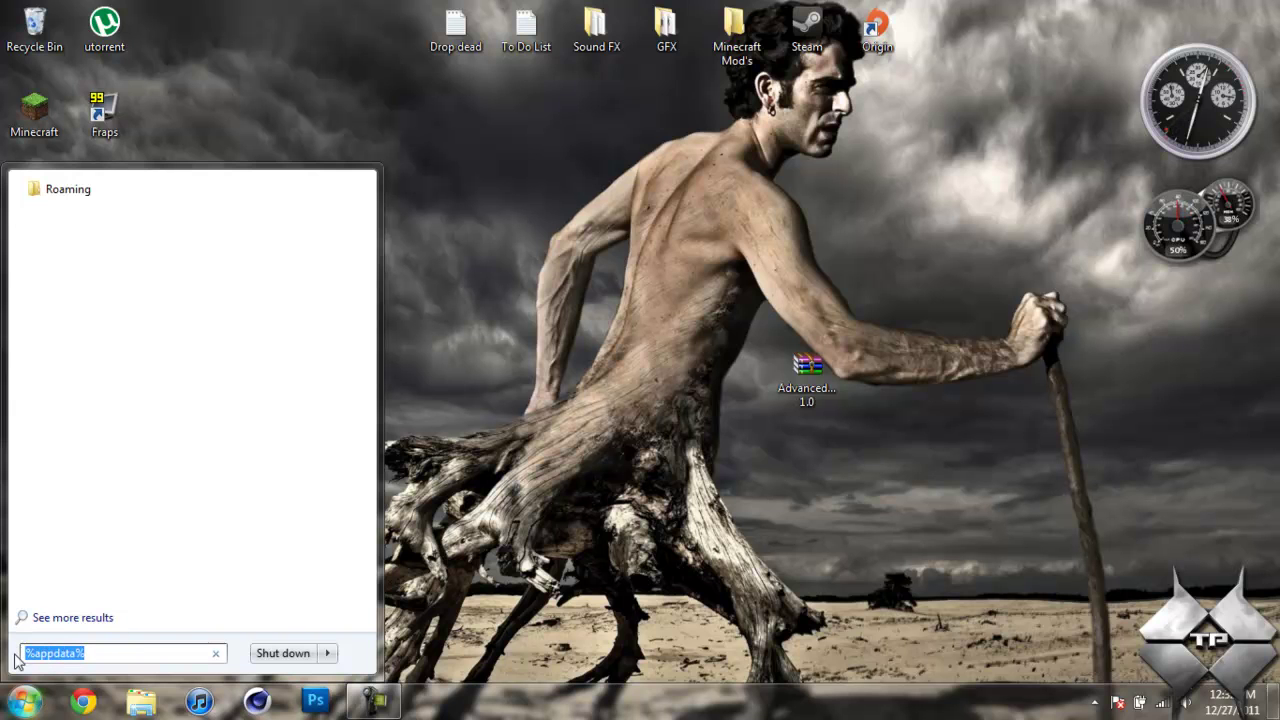
{"action": "left_click", "coordinate": [68, 189]}
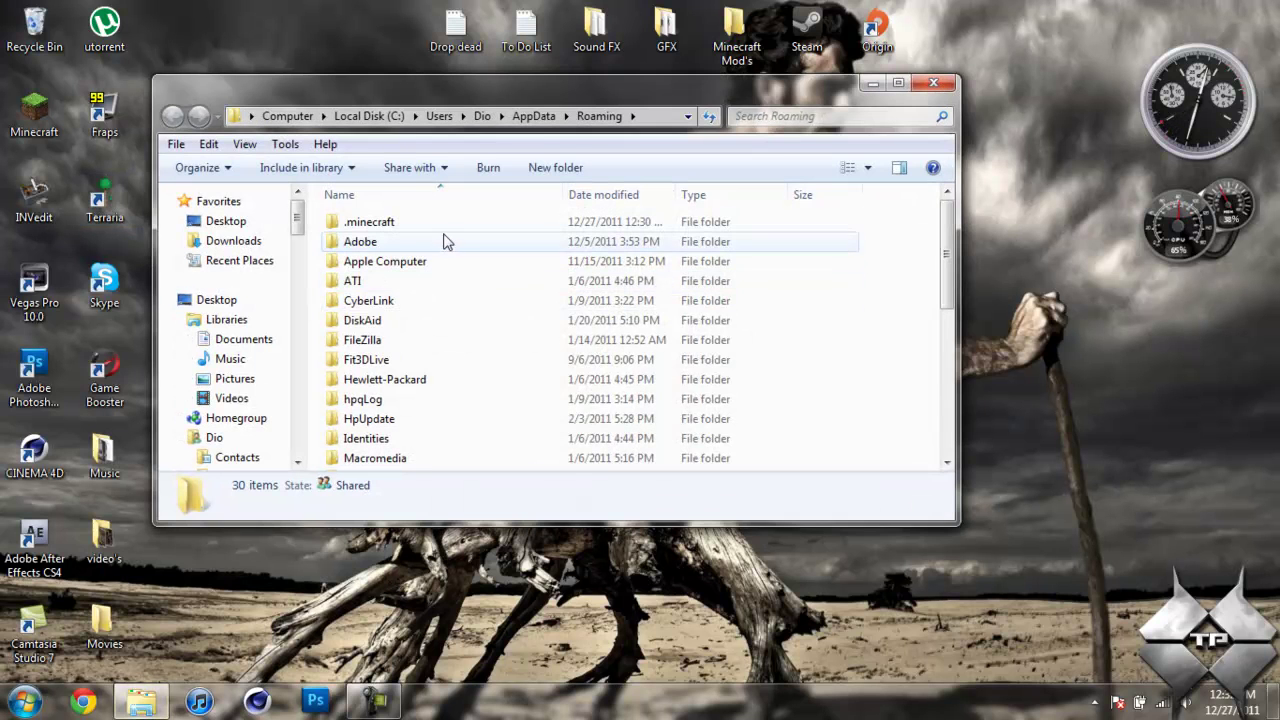
{"action": "double_click", "coordinate": [421, 222]}
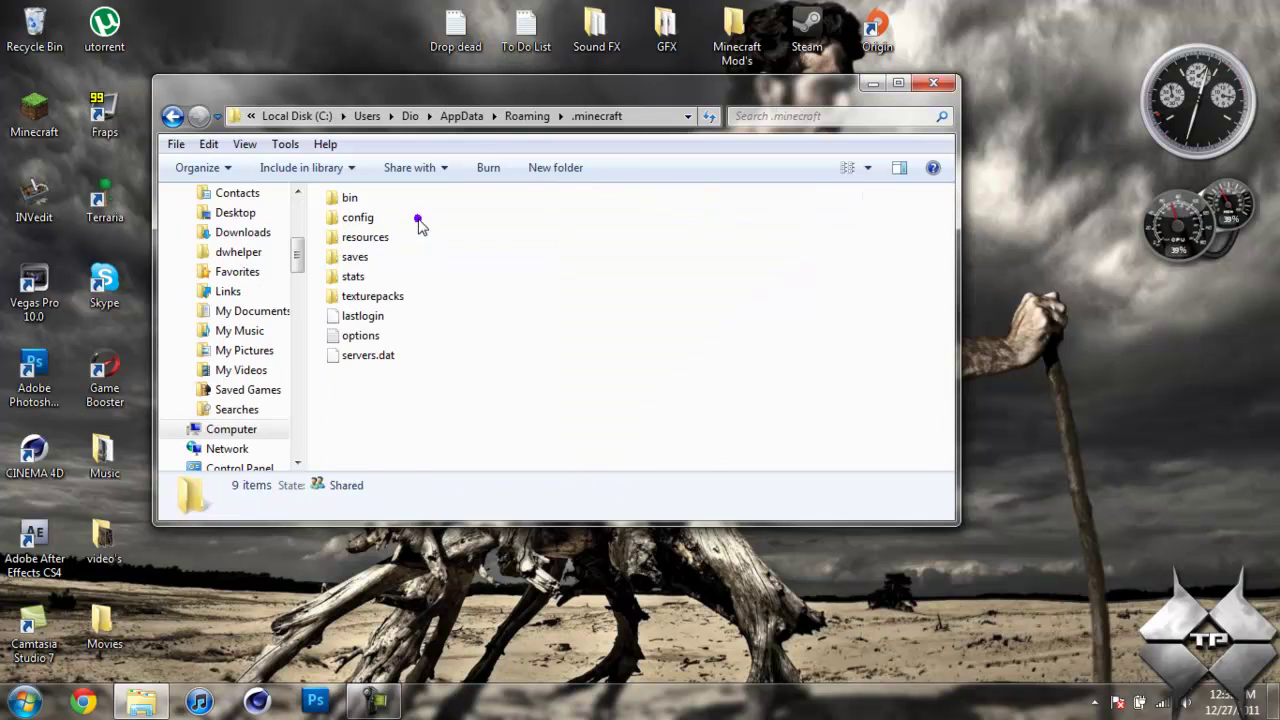
{"action": "double_click", "coordinate": [360, 199]}
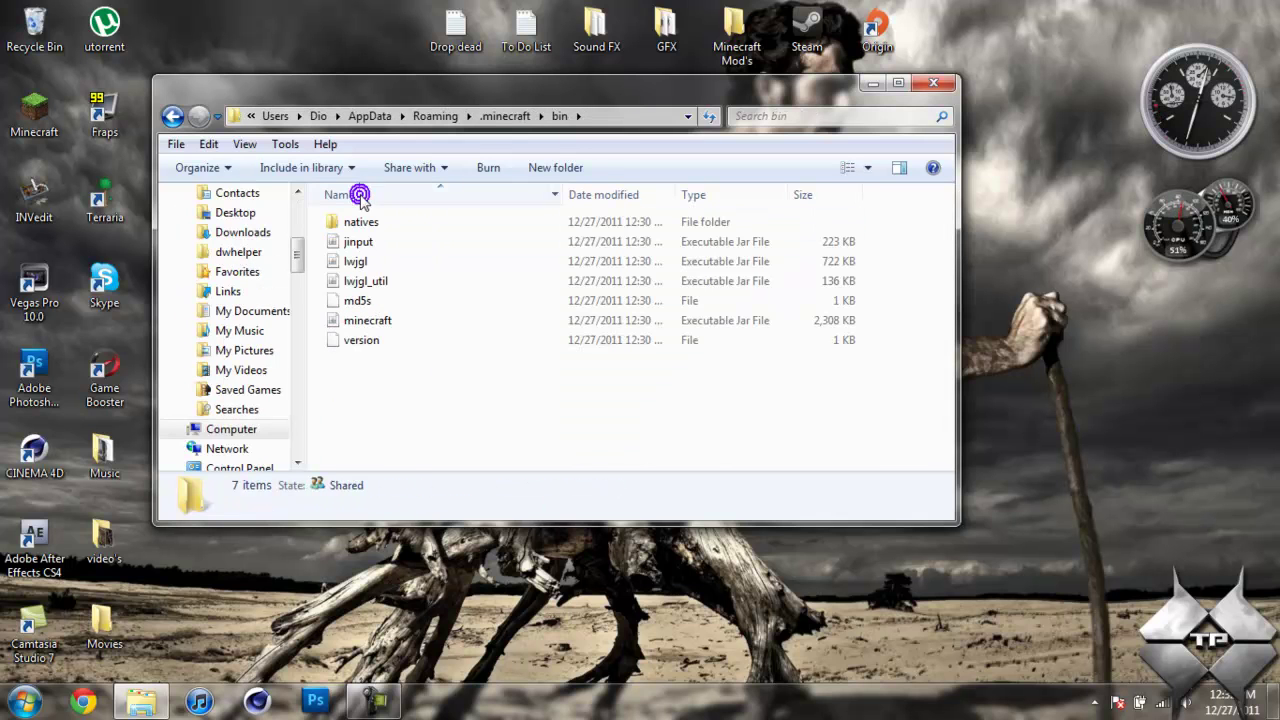
- Open the minecraft jar file with WinRAR archiver, move its window aside and bring the bin folder window forward
{"action": "left_click", "coordinate": [361, 327]}
{"action": "right_click", "coordinate": [361, 327]}
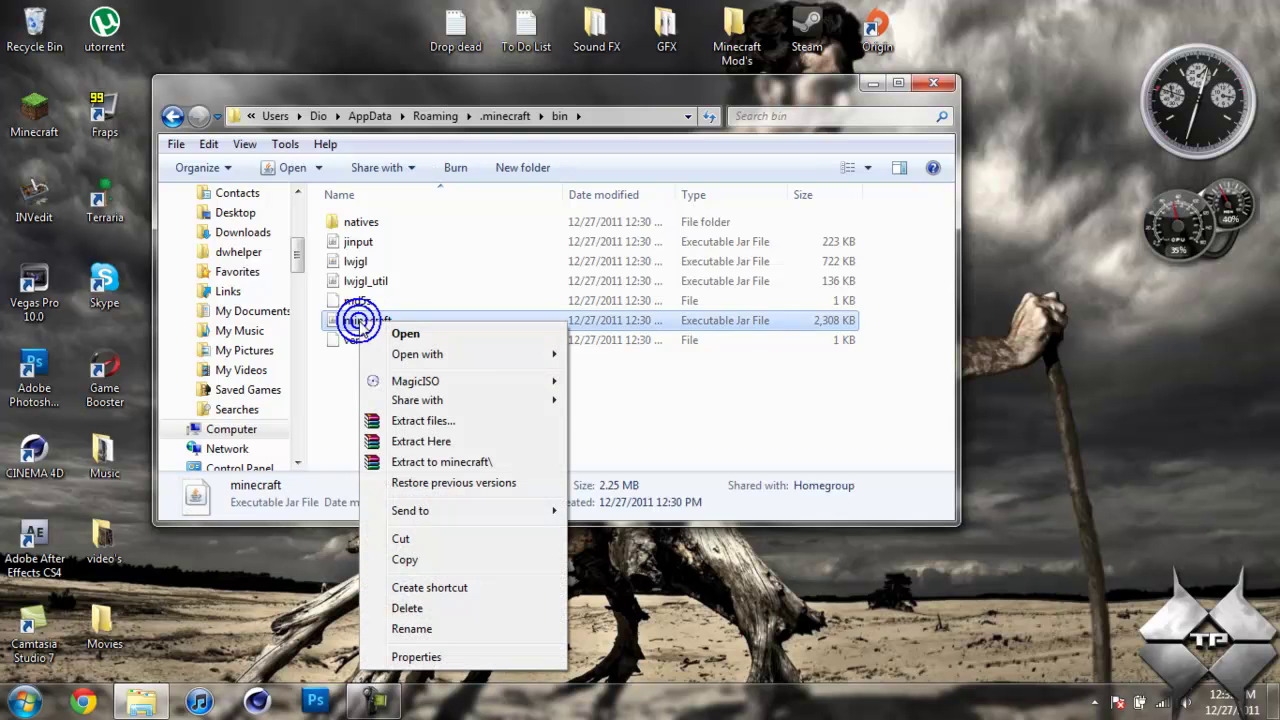
{"action": "mouse_move", "coordinate": [450, 354]}
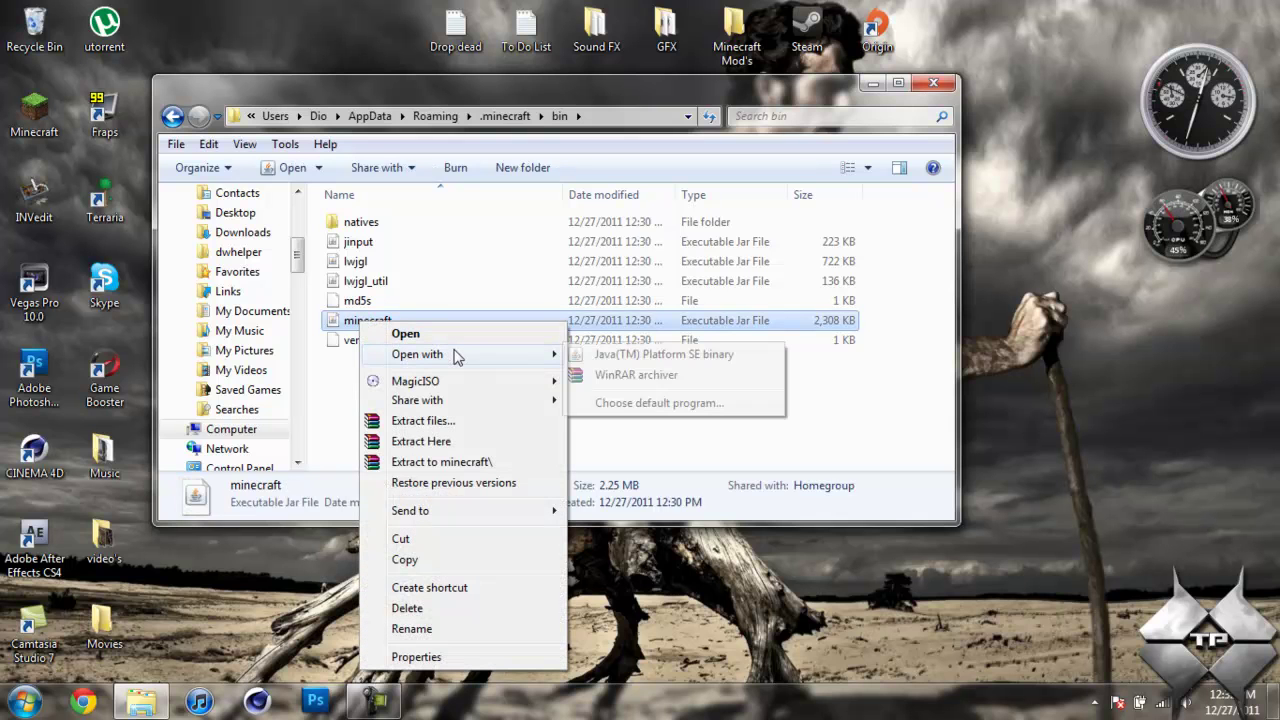
{"action": "left_click", "coordinate": [634, 376]}
{"action": "left_click_drag", "start_coordinate": [575, 118], "coordinate": [3, 145]}
{"action": "left_click", "coordinate": [805, 100]}
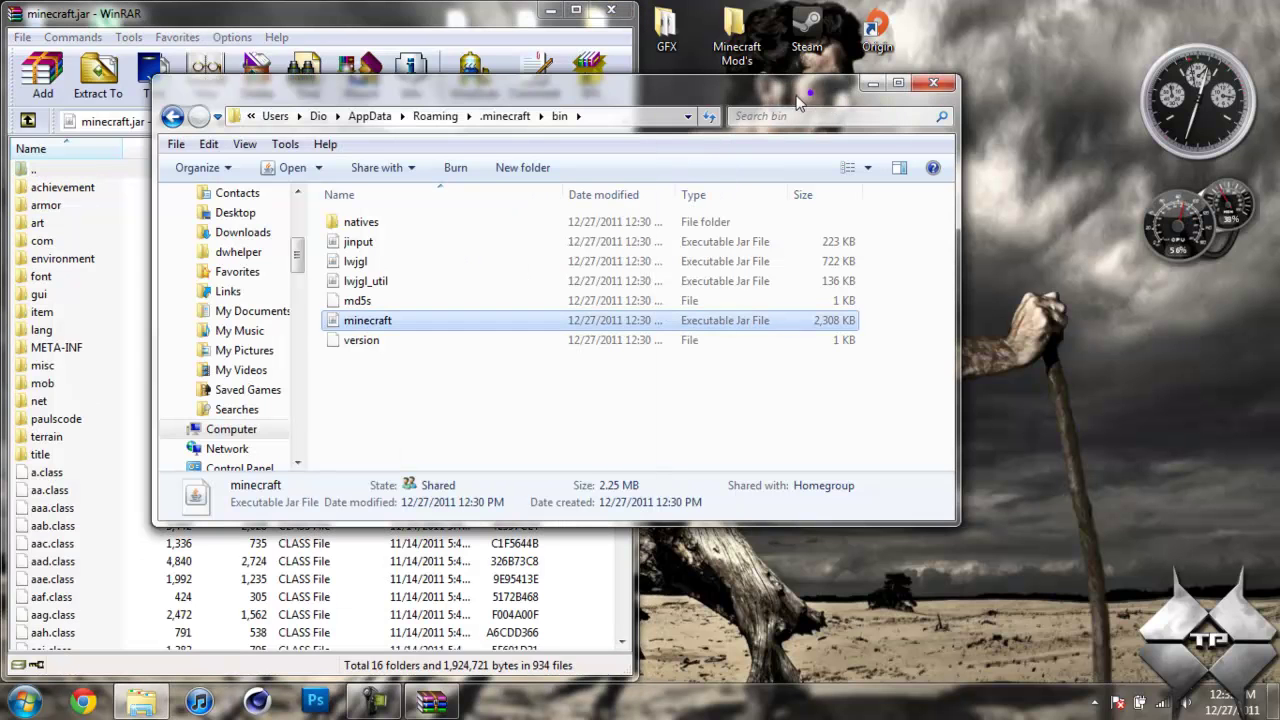
- Close the bin folder window, open the Advanced_hud 1.0 archive from the desktop and place it beside the minecraft.jar window
{"action": "left_click", "coordinate": [940, 84]}
{"action": "double_click", "coordinate": [814, 371]}
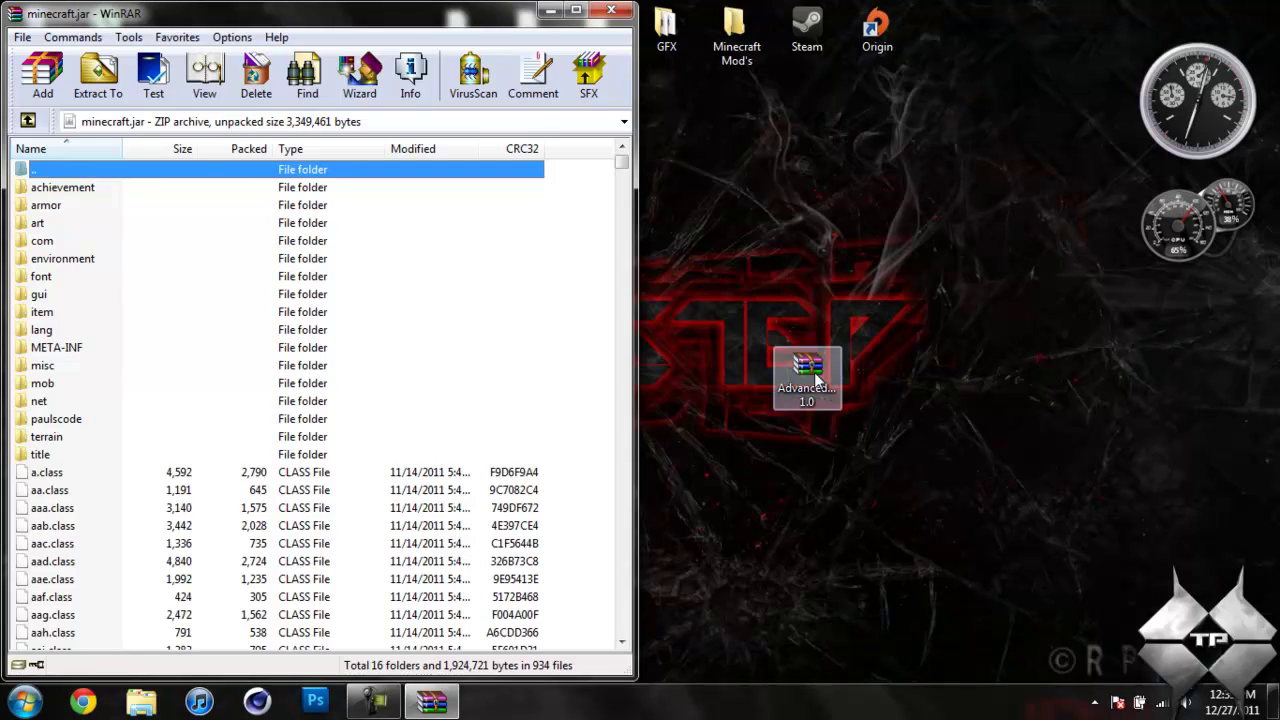
{"action": "left_click_drag", "start_coordinate": [565, 194], "coordinate": [1273, 183]}
- Add all the class files from Advanced_hud 1.0.zip to the root of minecraft.jar, and close the mod archive
{"action": "left_click_drag", "start_coordinate": [865, 592], "coordinate": [749, 194]}
{"action": "left_click_drag", "start_coordinate": [920, 358], "coordinate": [340, 543]}
{"action": "left_click", "coordinate": [338, 503]}
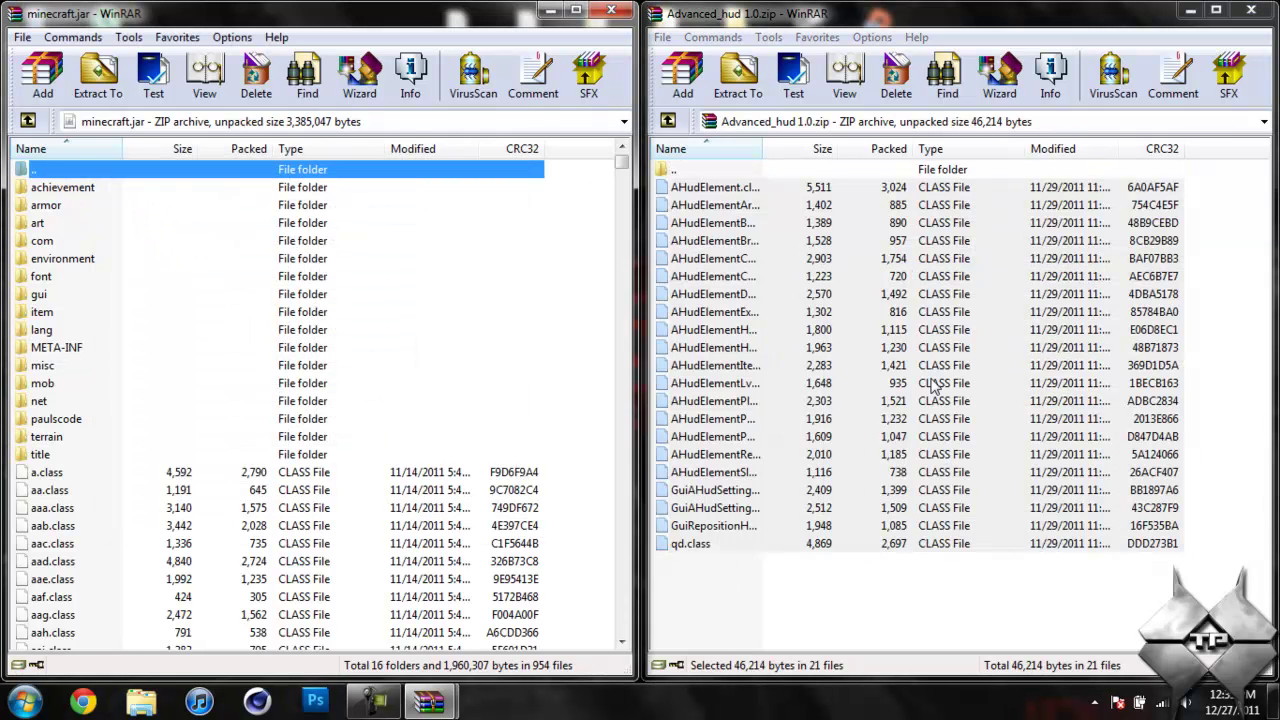
{"action": "left_click", "coordinate": [1251, 9]}
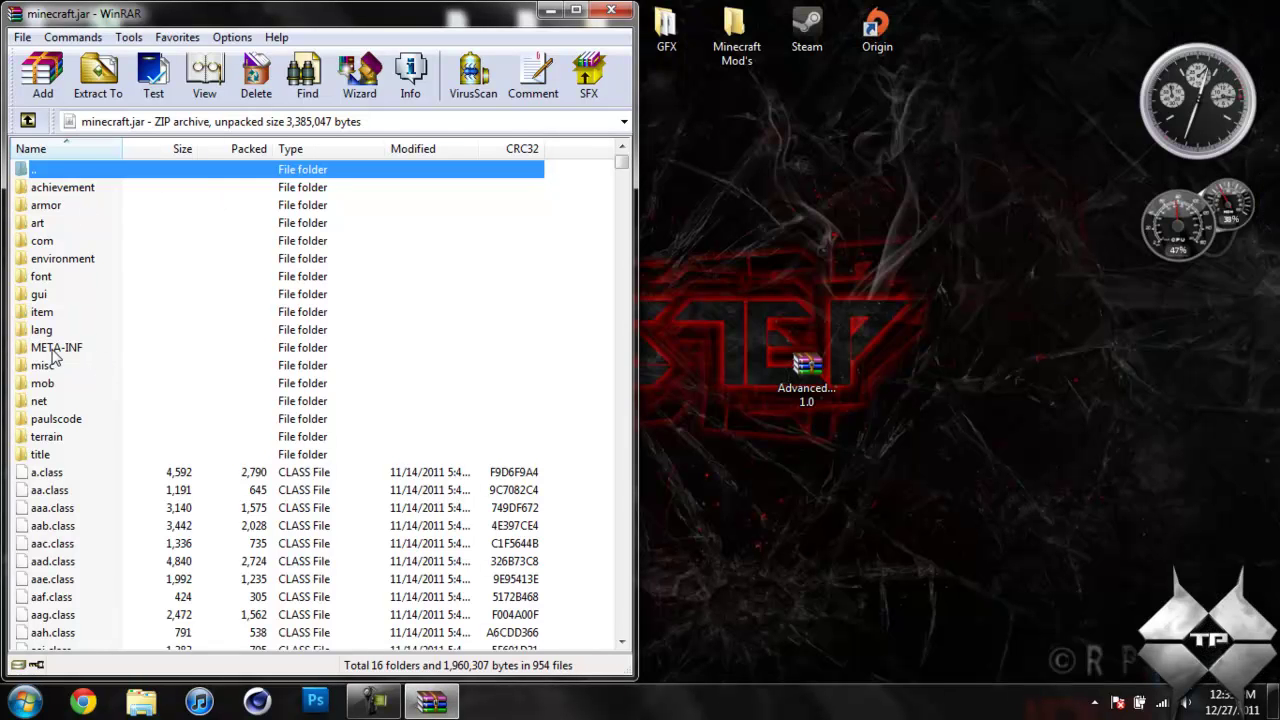
- Delete the META-INF folder from minecraft.jar and close the archive
{"action": "left_click", "coordinate": [55, 352]}
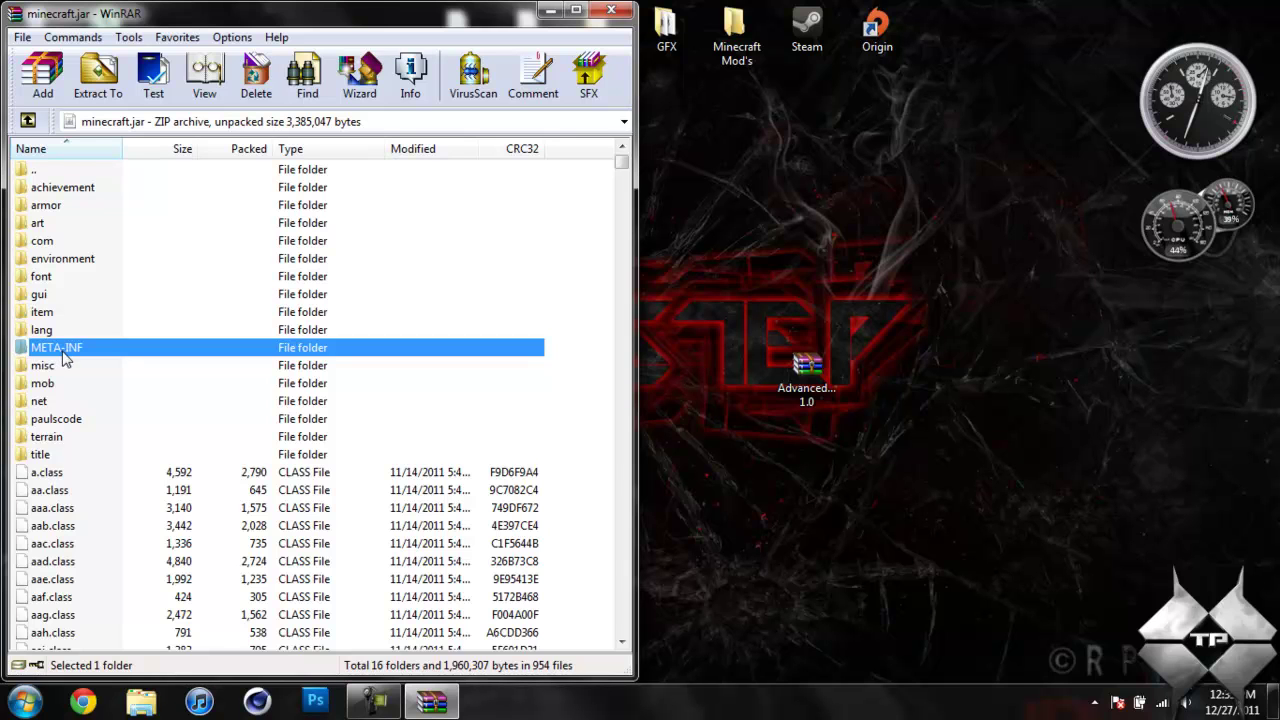
{"action": "left_click", "coordinate": [63, 352]}
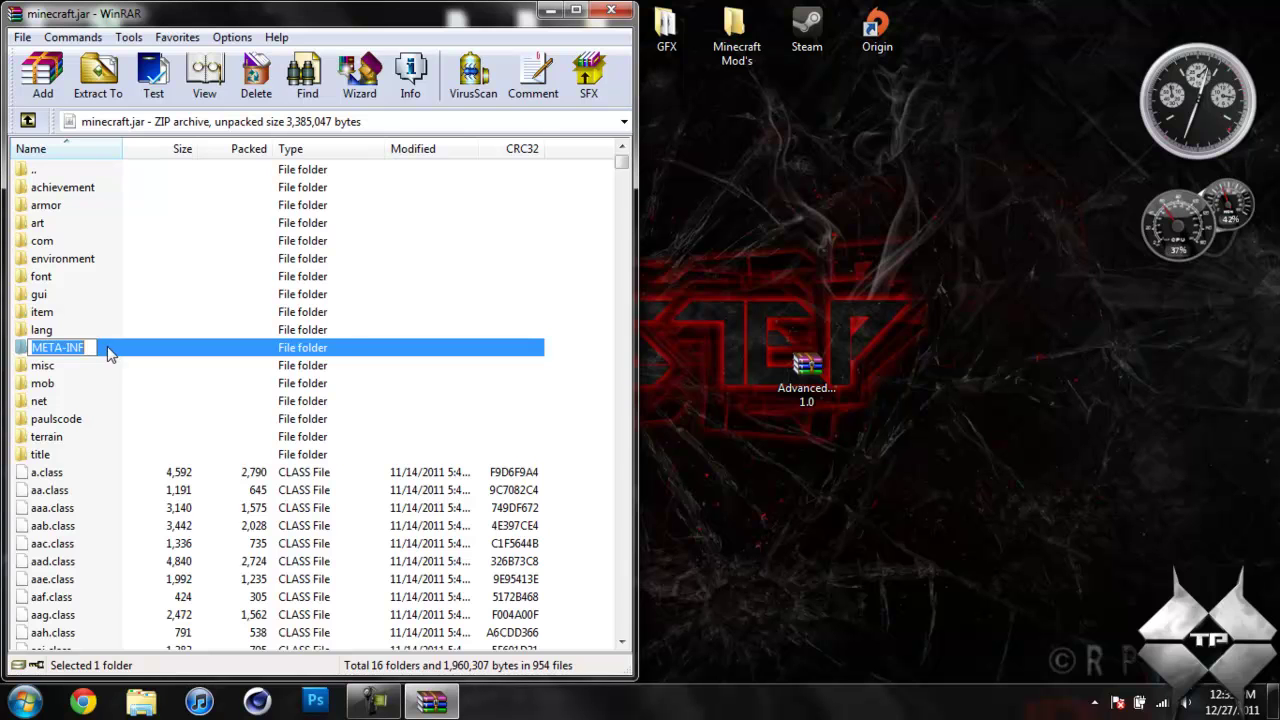
{"action": "key", "text": "Escape"}
{"action": "right_click", "coordinate": [88, 347]}
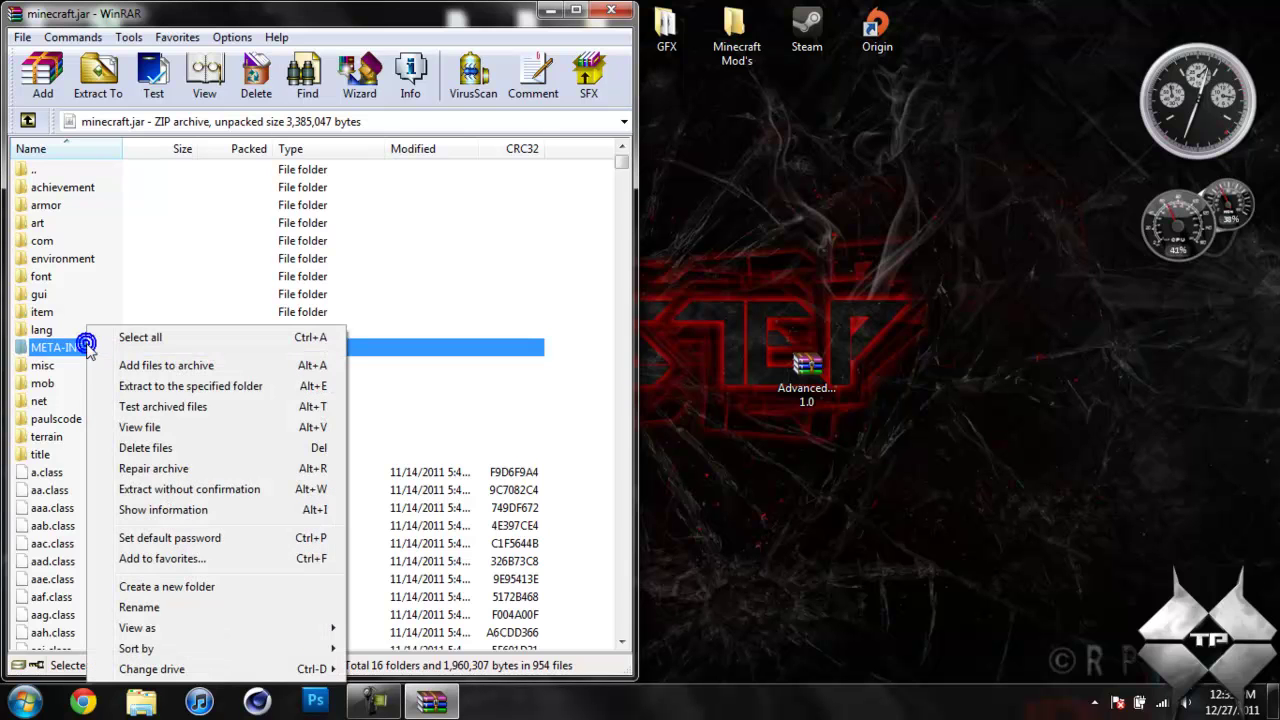
{"action": "left_click", "coordinate": [183, 448]}
{"action": "left_click", "coordinate": [664, 417]}
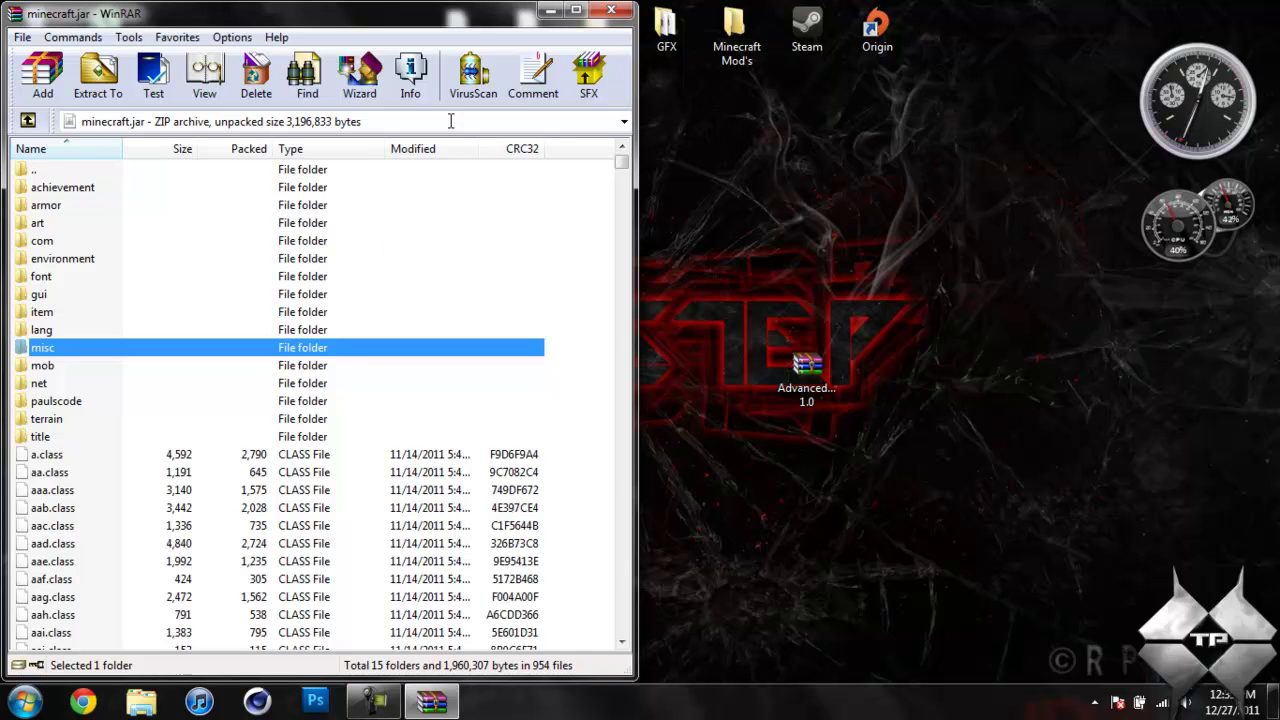
{"action": "left_click", "coordinate": [607, 14]}
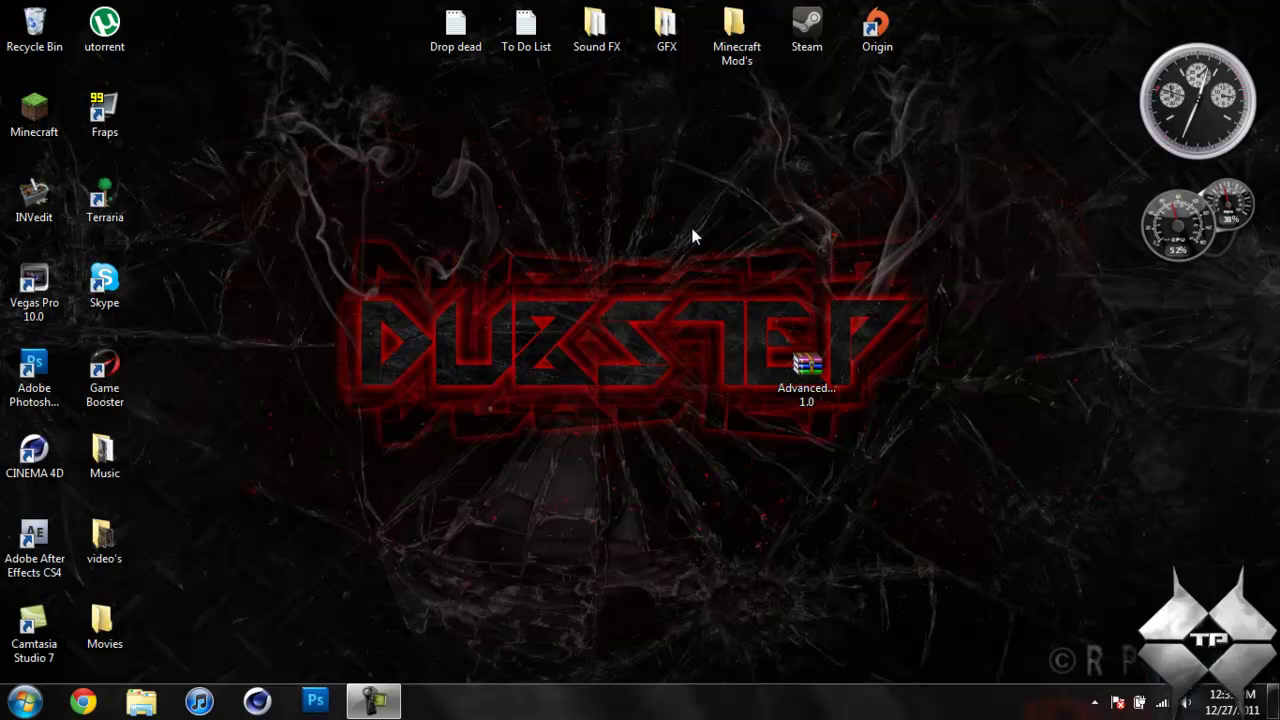
{"action": "left_click", "coordinate": [373, 701]}
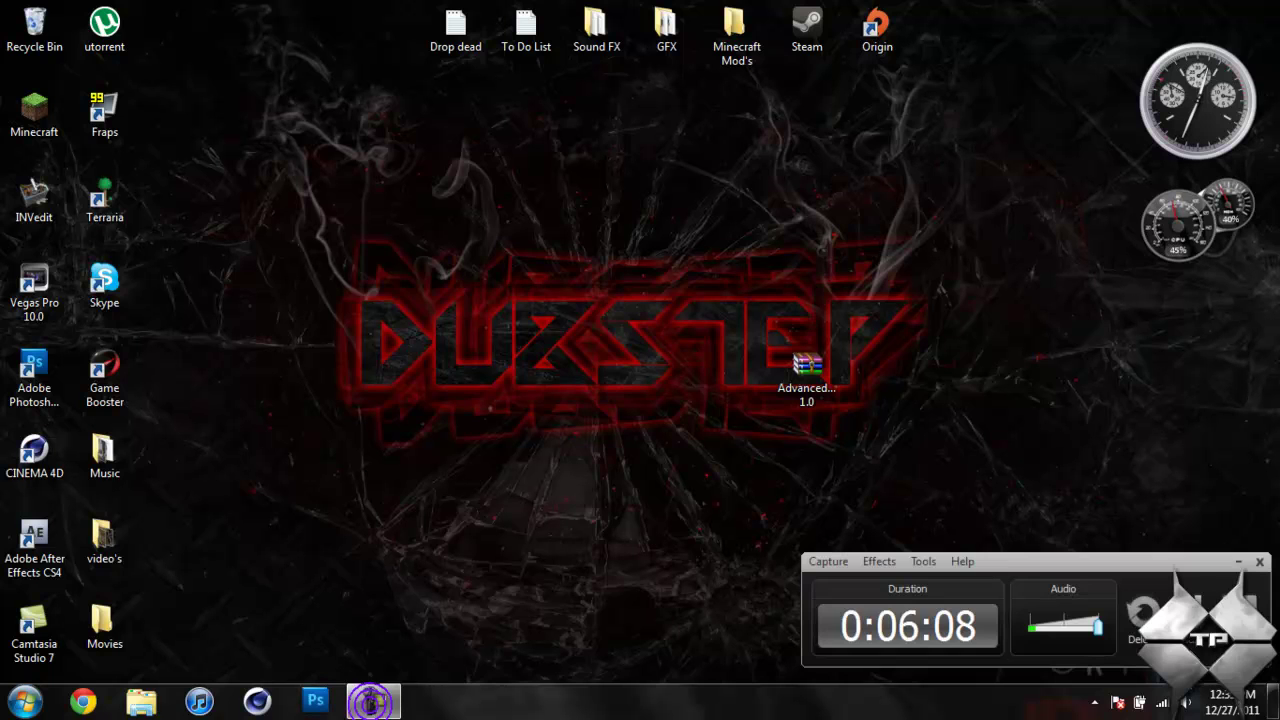